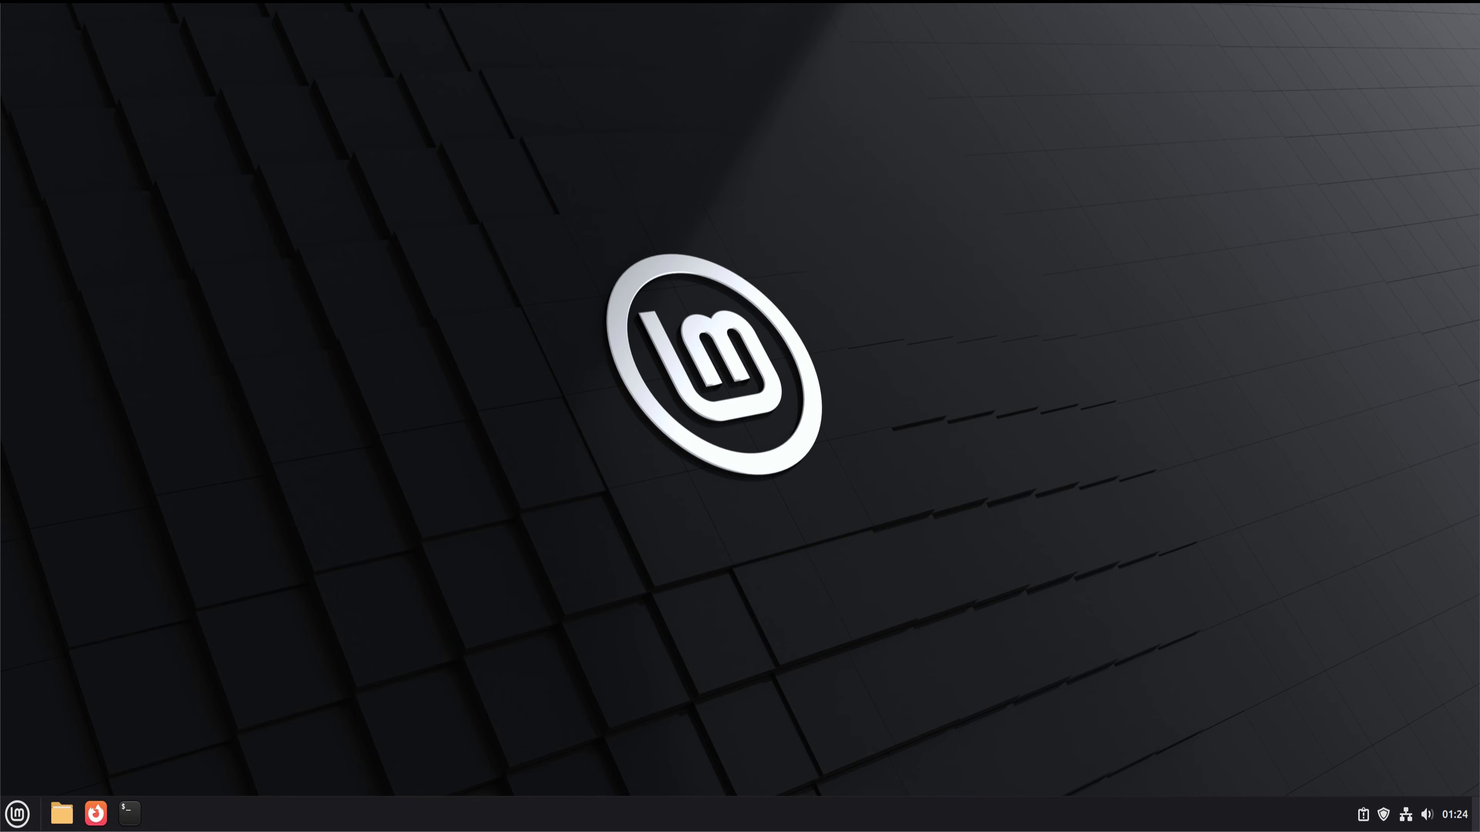
Open a terminal in the Desktop folder and refresh package lists with sudo apt update
{"action": "right_click", "coordinate": [172, 309]}
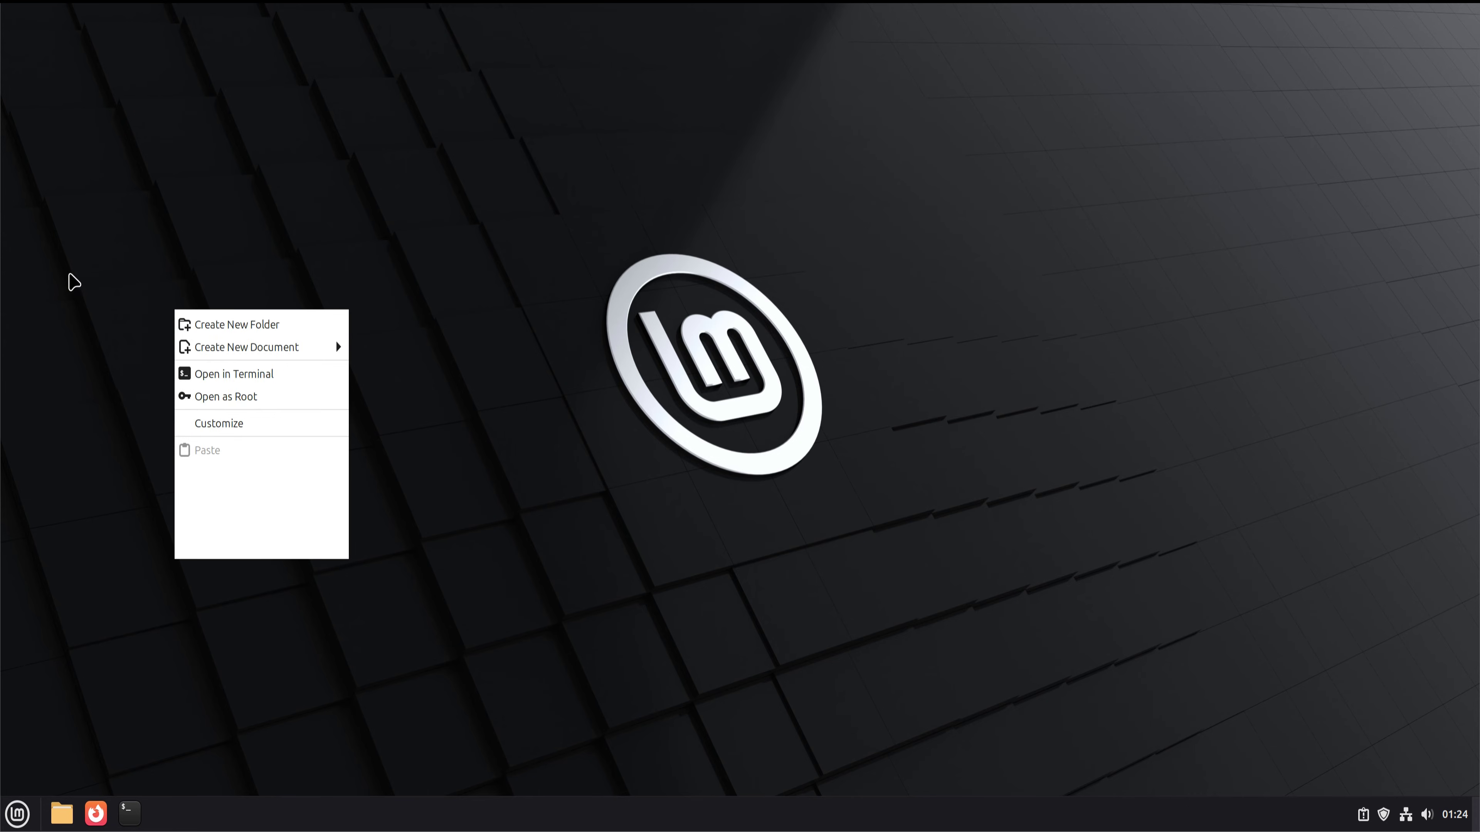
{"action": "left_click", "coordinate": [158, 397]}
{"action": "type", "text": "sudo apt "}
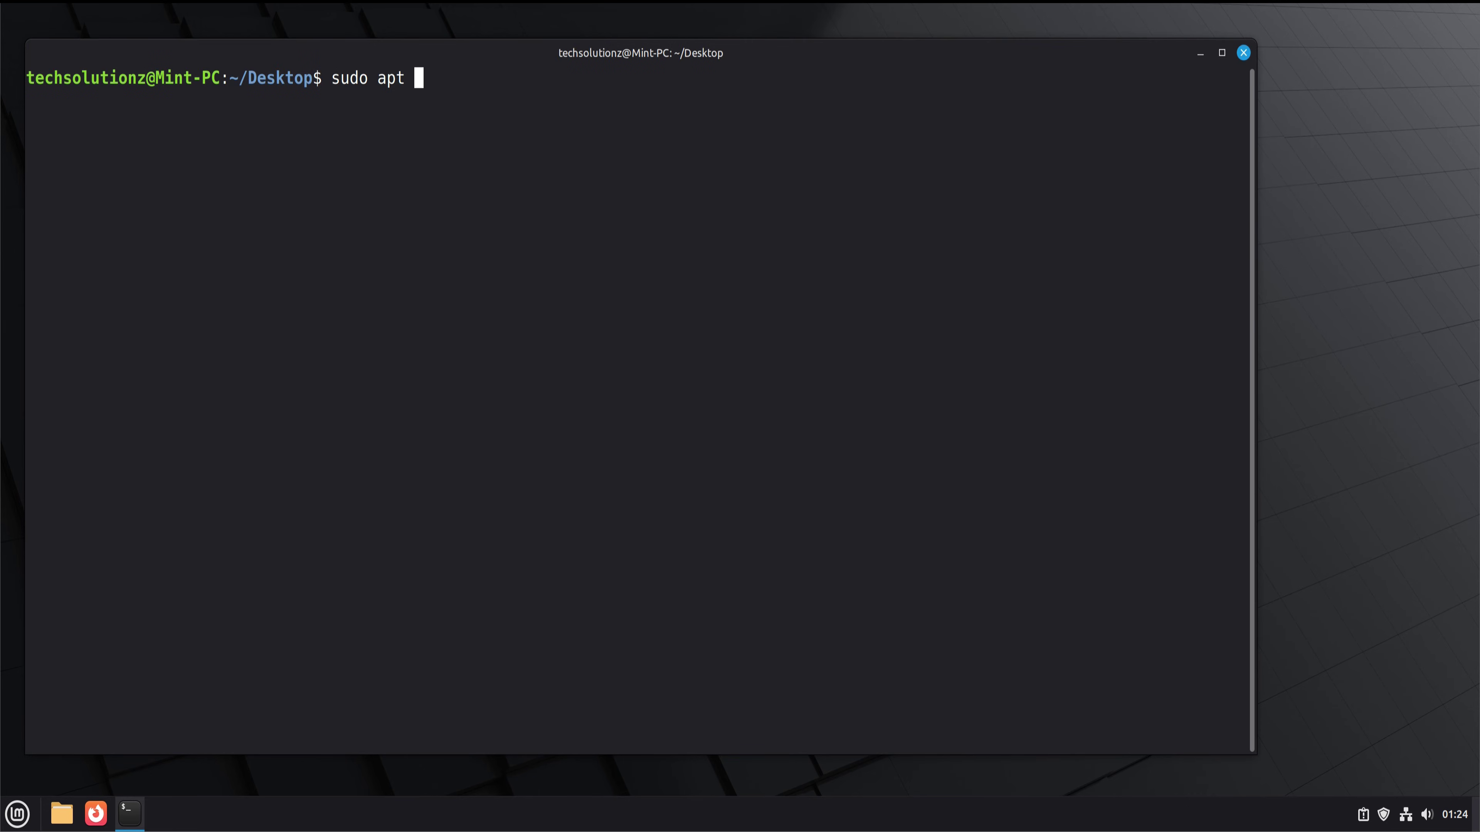
{"action": "type", "text": "update"}
{"action": "key", "text": "Return"}
{"action": "type", "text": "****"}
{"action": "key", "text": "Return"}
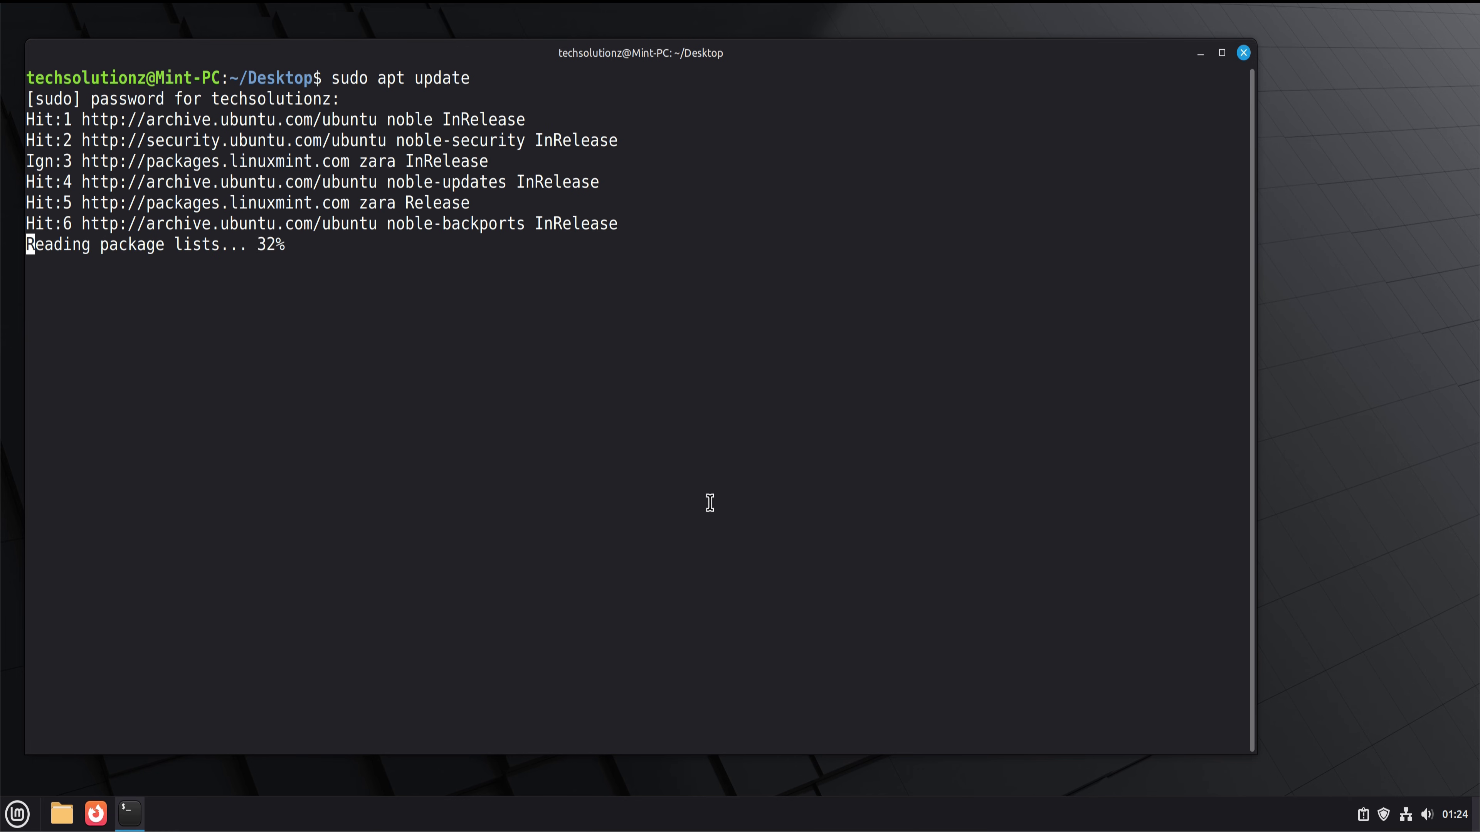
Install git with sudo apt install git, confirming the extra packages with Y
{"action": "type", "text": "sudo apt install git"}
{"action": "key", "text": "Return"}
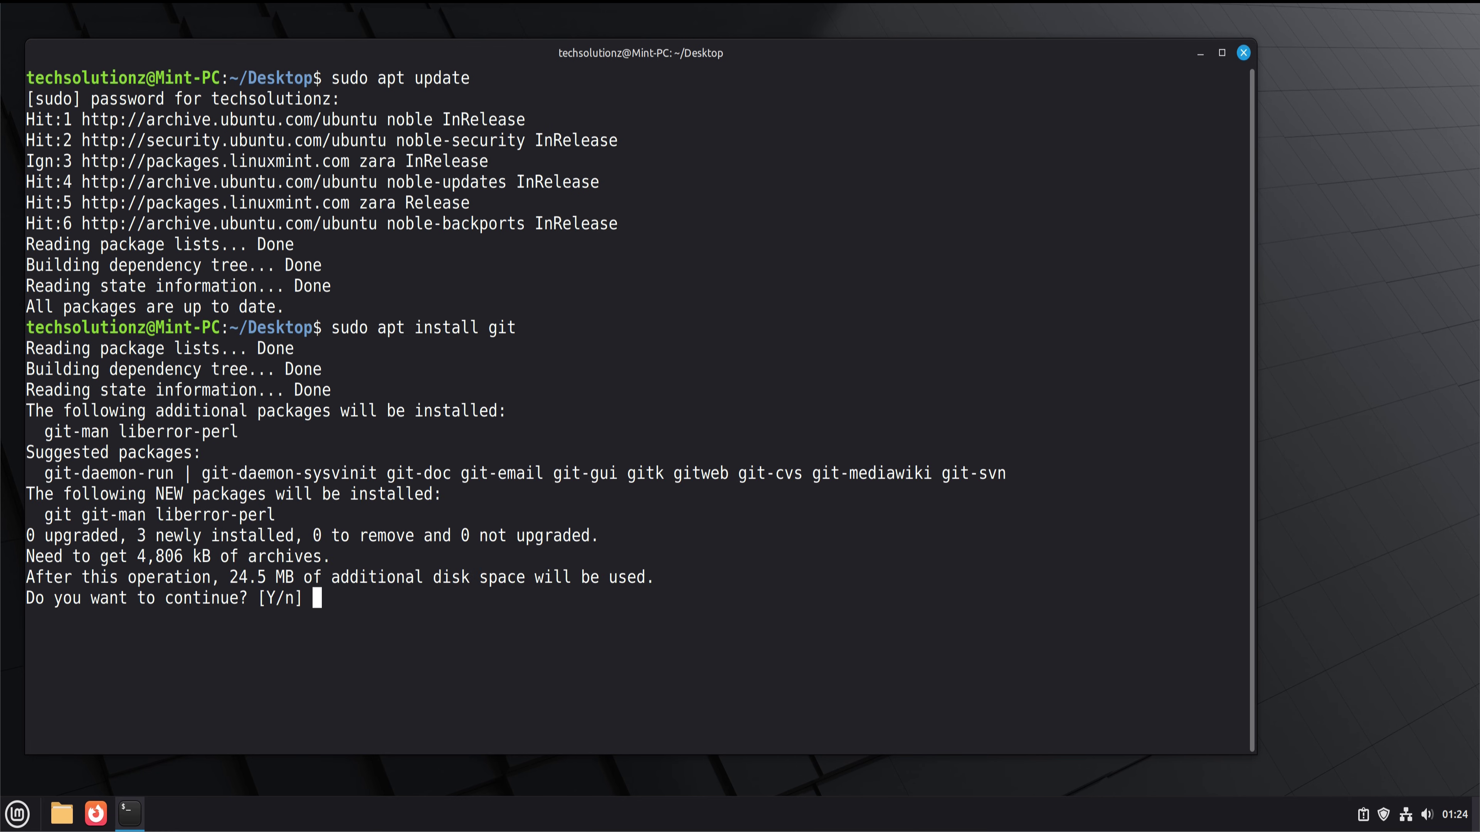
{"action": "type", "text": "Y"}
{"action": "key", "text": "Return"}
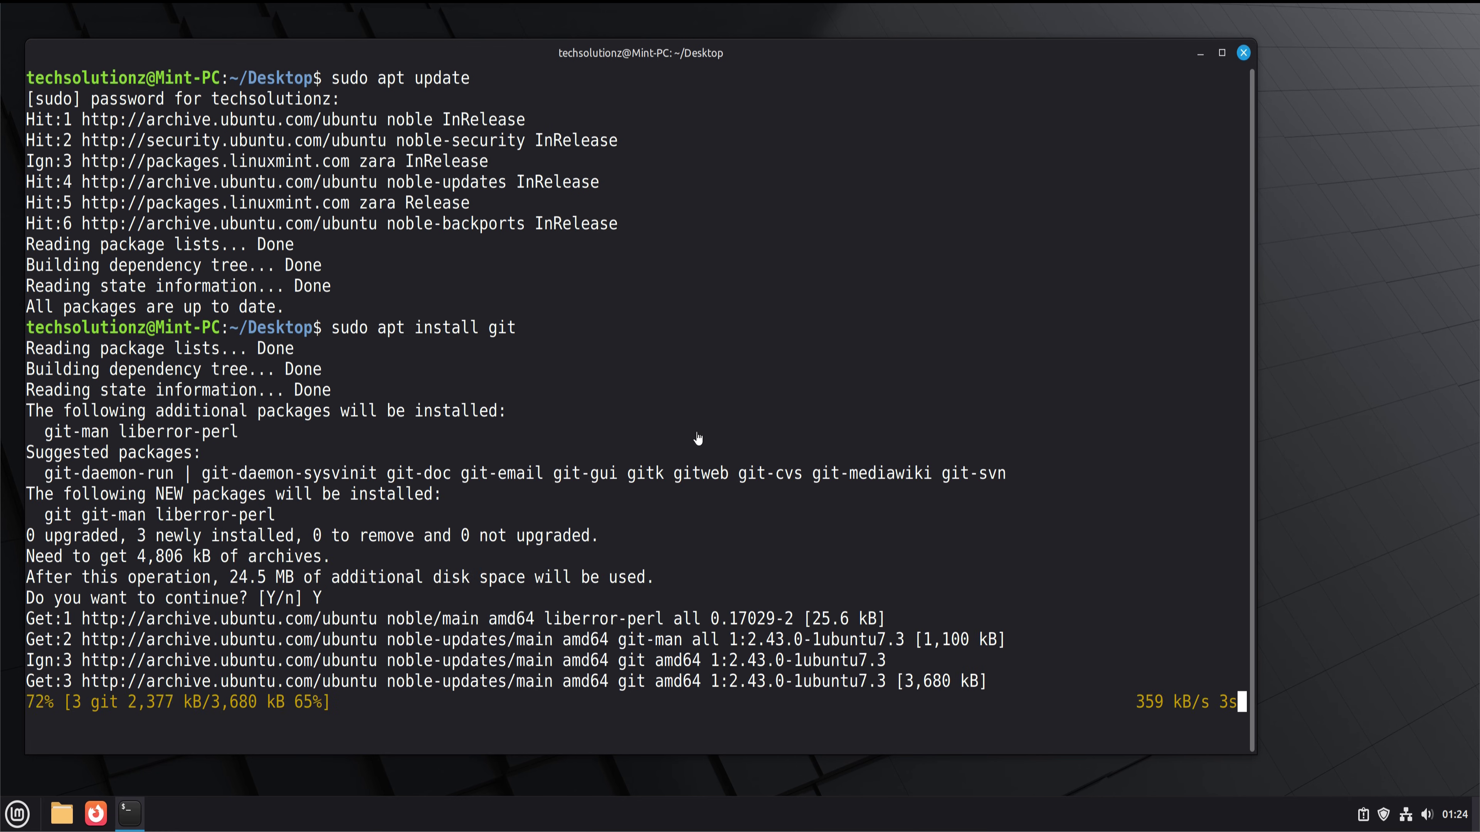
Clear the screen and clone the vinceliuice WhiteSur-gtk-theme repository from GitHub
{"action": "type", "text": "cl"}
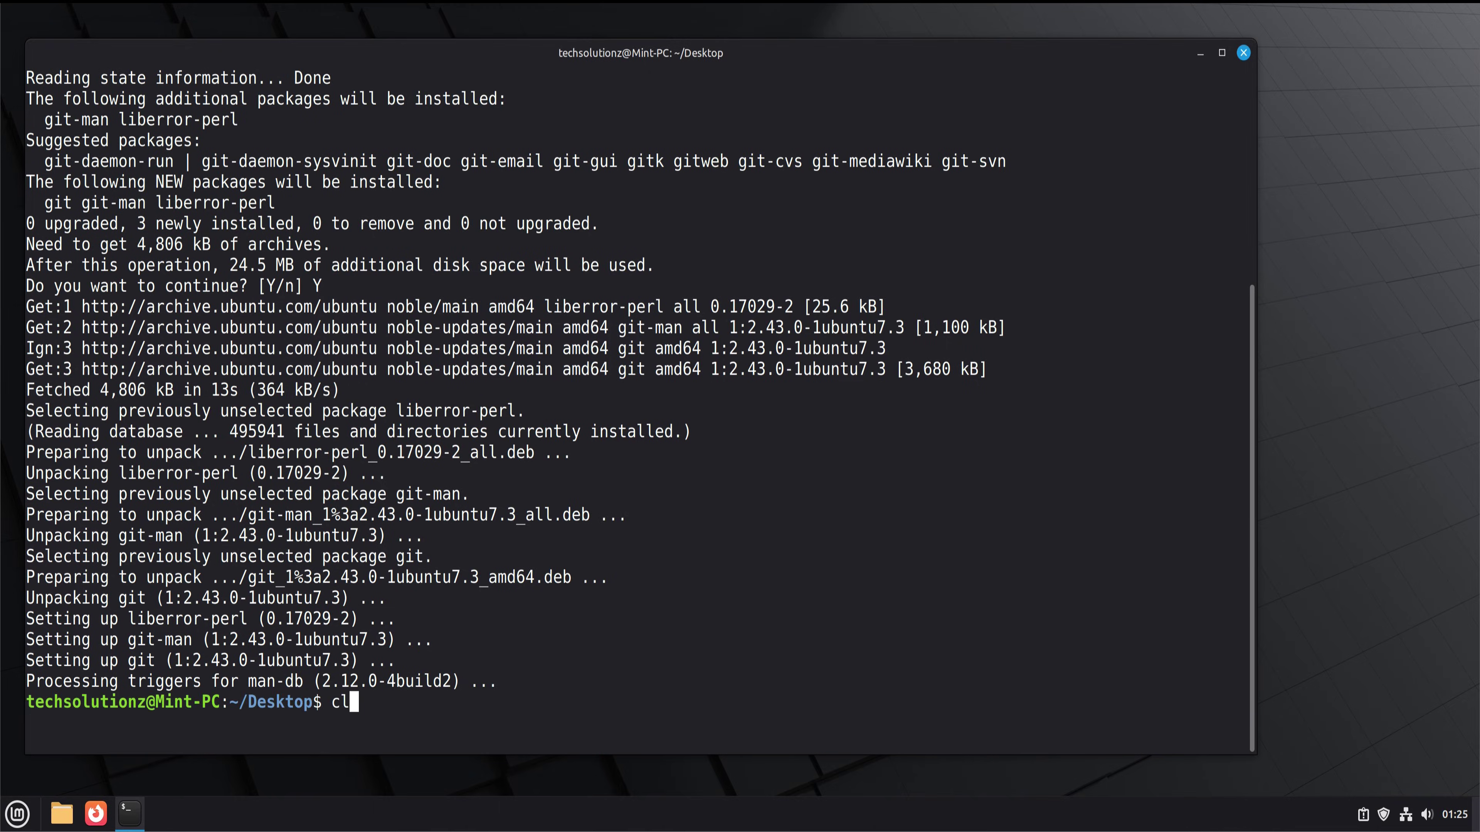
{"action": "type", "text": "ear"}
{"action": "key", "text": "Return"}
{"action": "type", "text": "git clone ht"}
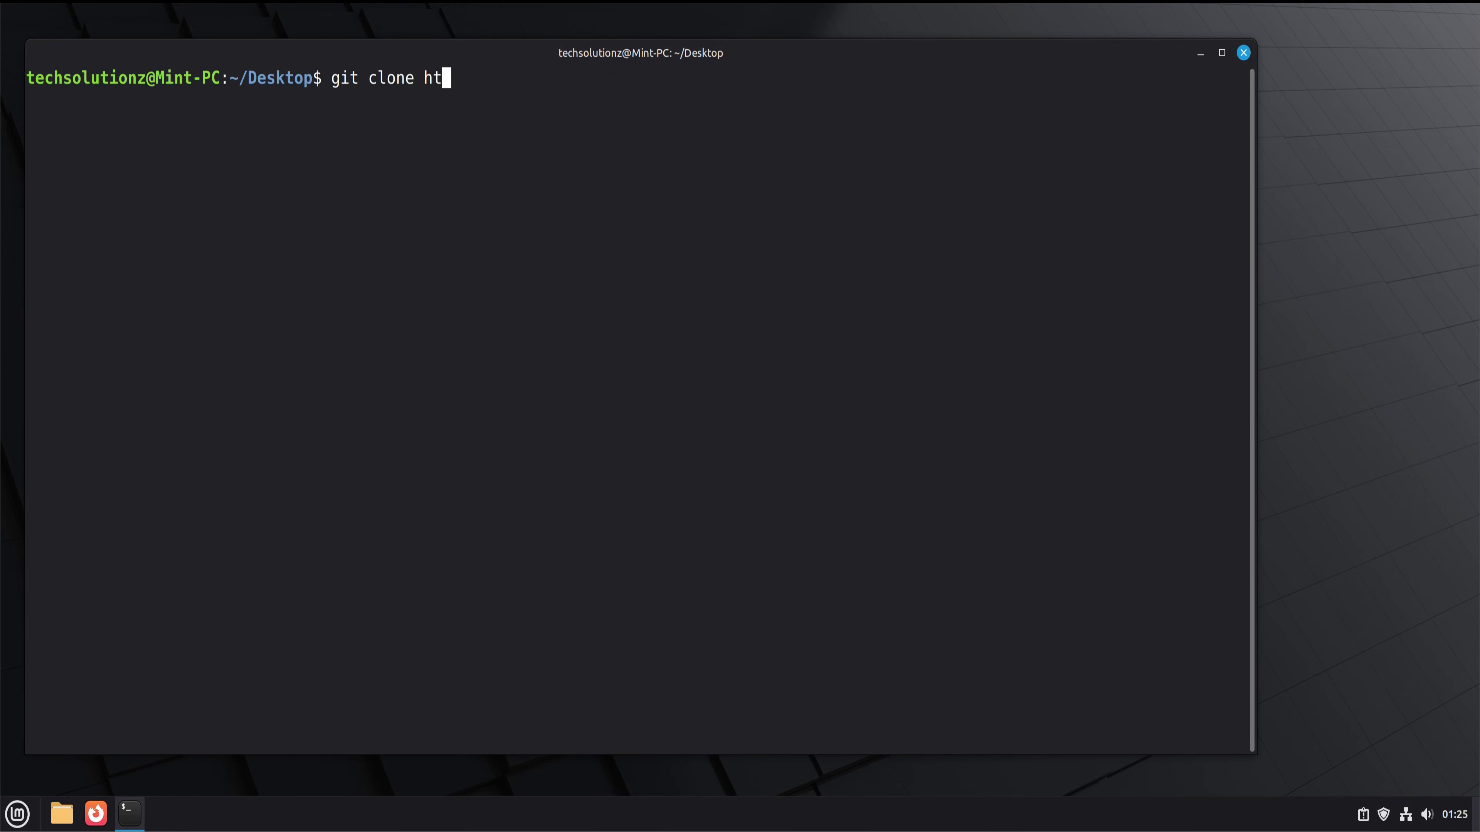
{"action": "type", "text": "tps://github.c"}
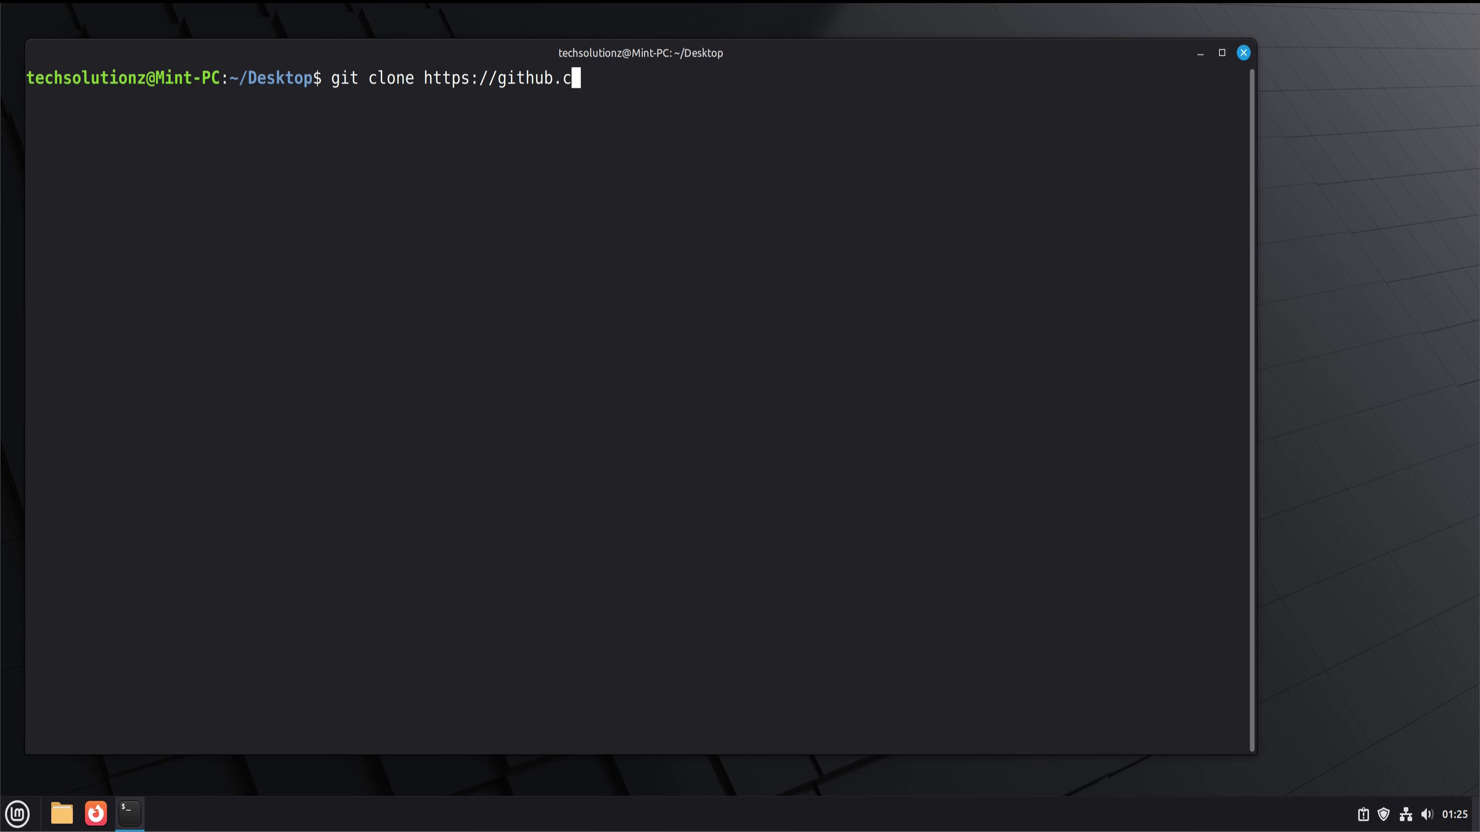
{"action": "type", "text": "om/vinceliuice/"}
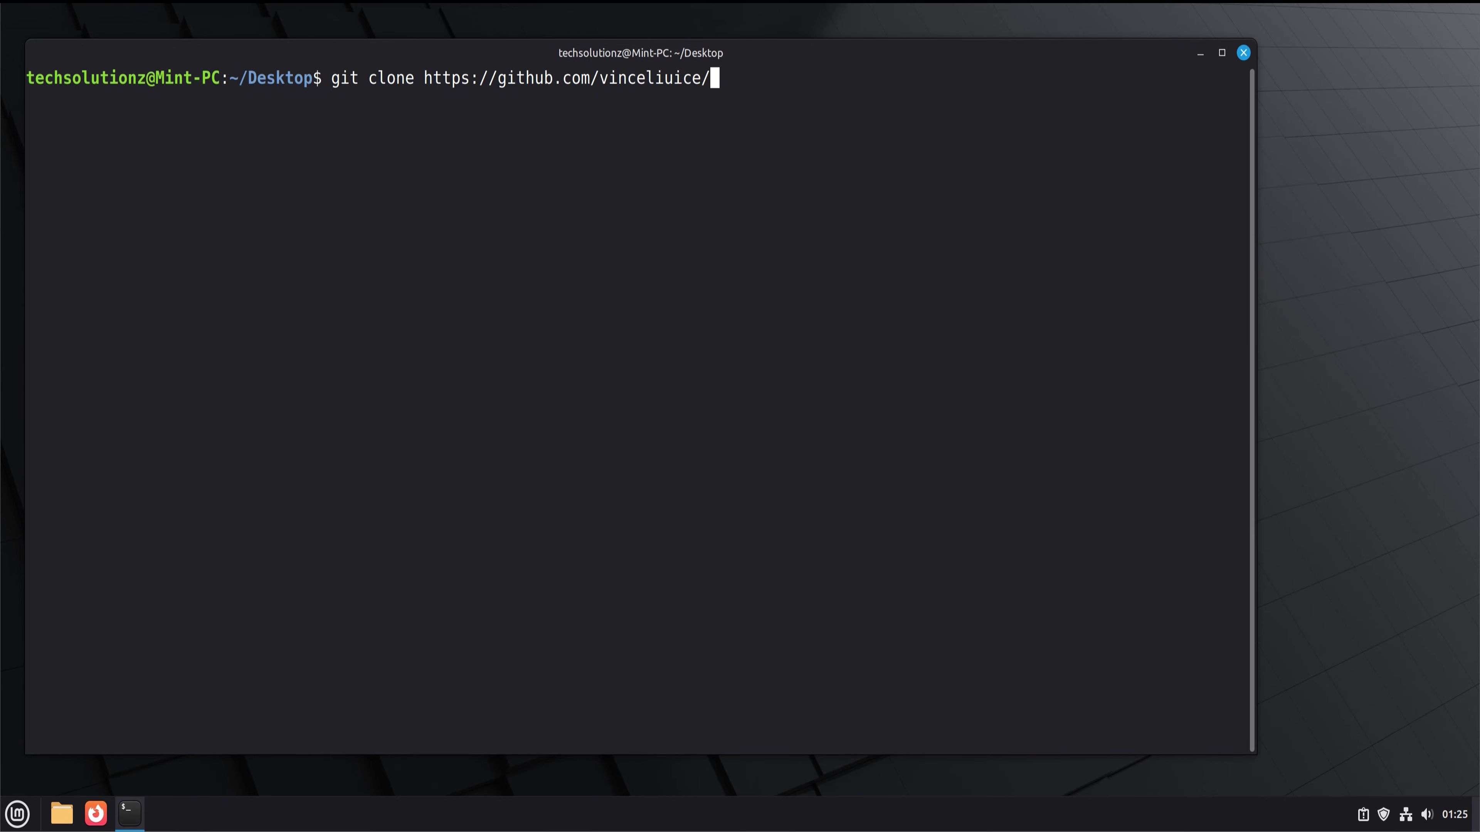
{"action": "type", "text": "WhiteSur-gtk"}
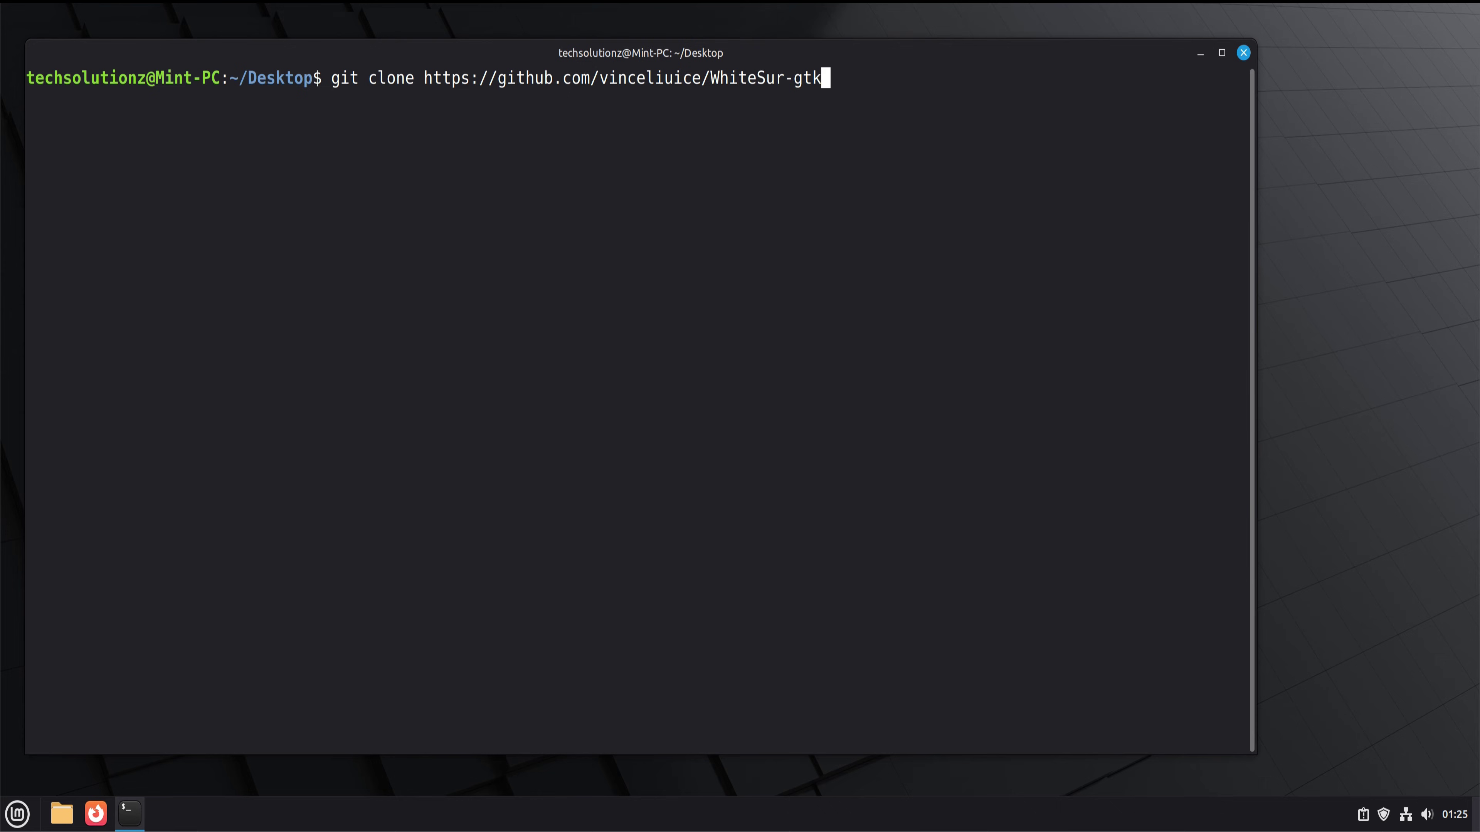
{"action": "type", "text": "-theme"}
{"action": "key", "text": "Return"}
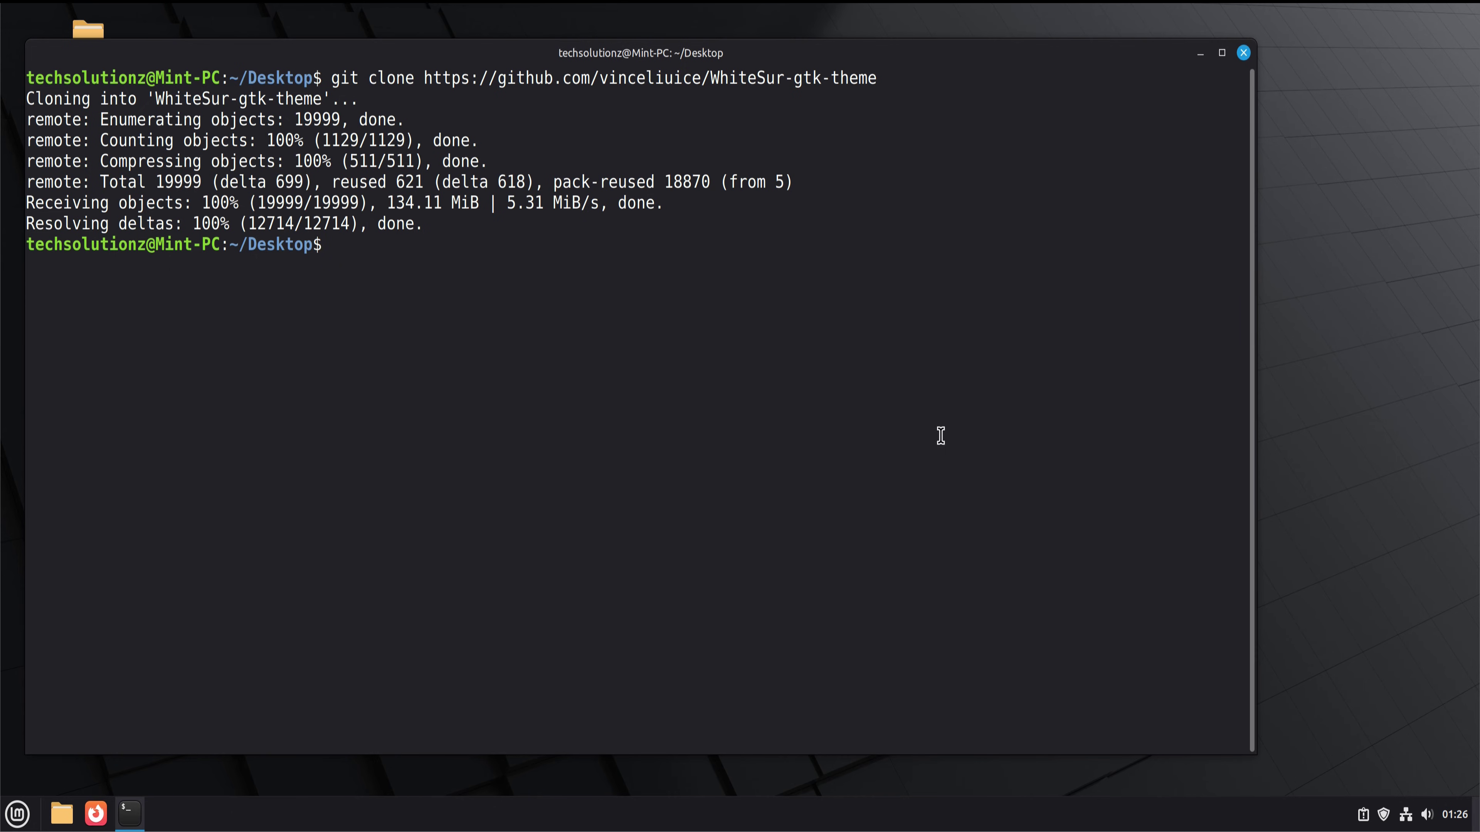
Clone WhiteSur-icon-theme by recalling the previous clone command and changing gtk to icon
{"action": "key", "text": "Up"}
{"action": "key", "text": "Left"}
{"action": "key", "text": "Left"}
{"action": "key", "text": "Left"}
{"action": "key", "text": "Left"}
{"action": "key", "text": "Left"}
{"action": "key", "text": "Left"}
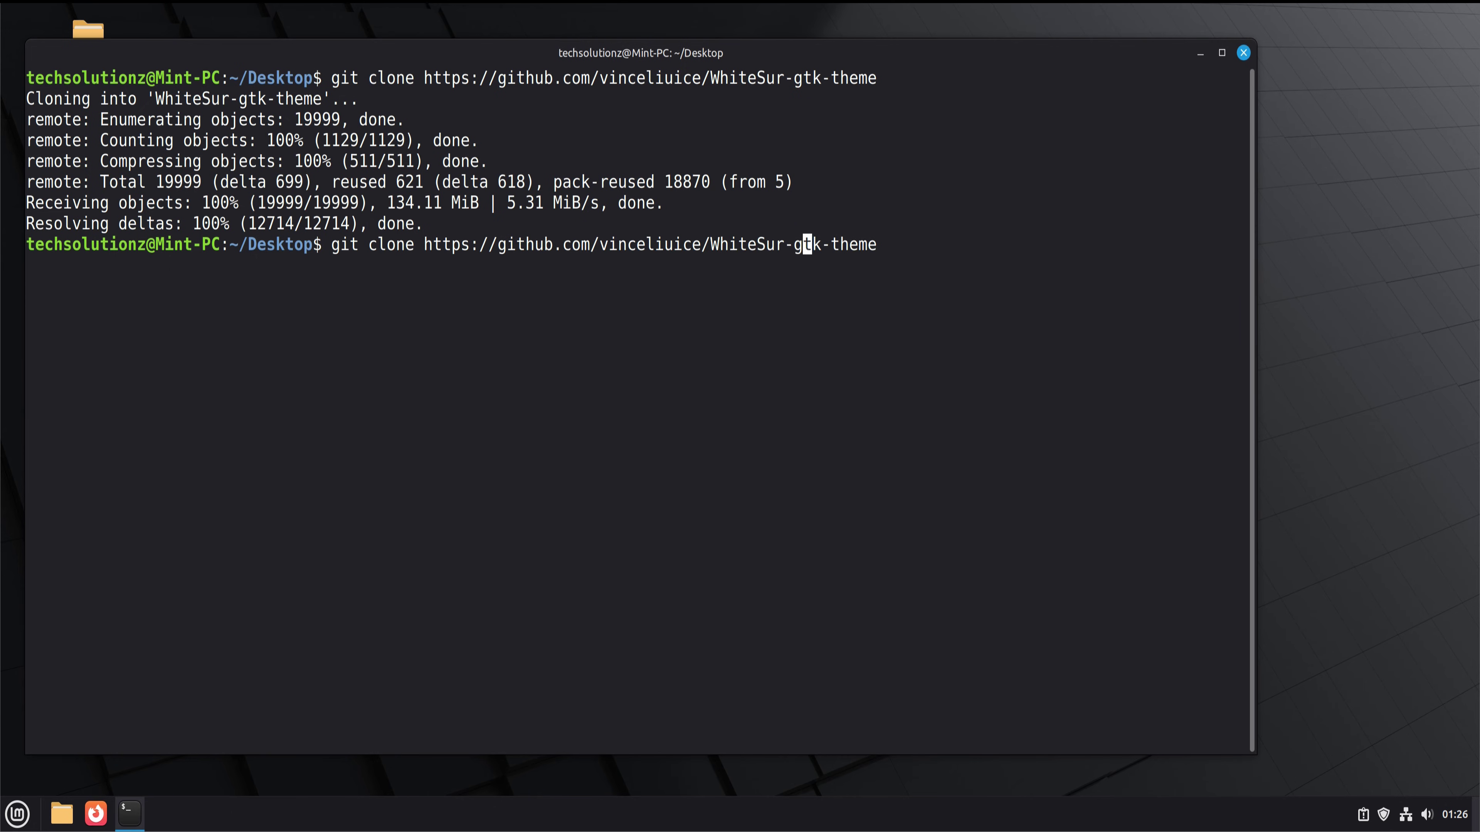
{"action": "key", "text": "BackSpace"}
{"action": "key", "text": "BackSpace"}
{"action": "key", "text": "BackSpace"}
{"action": "type", "text": "icon"}
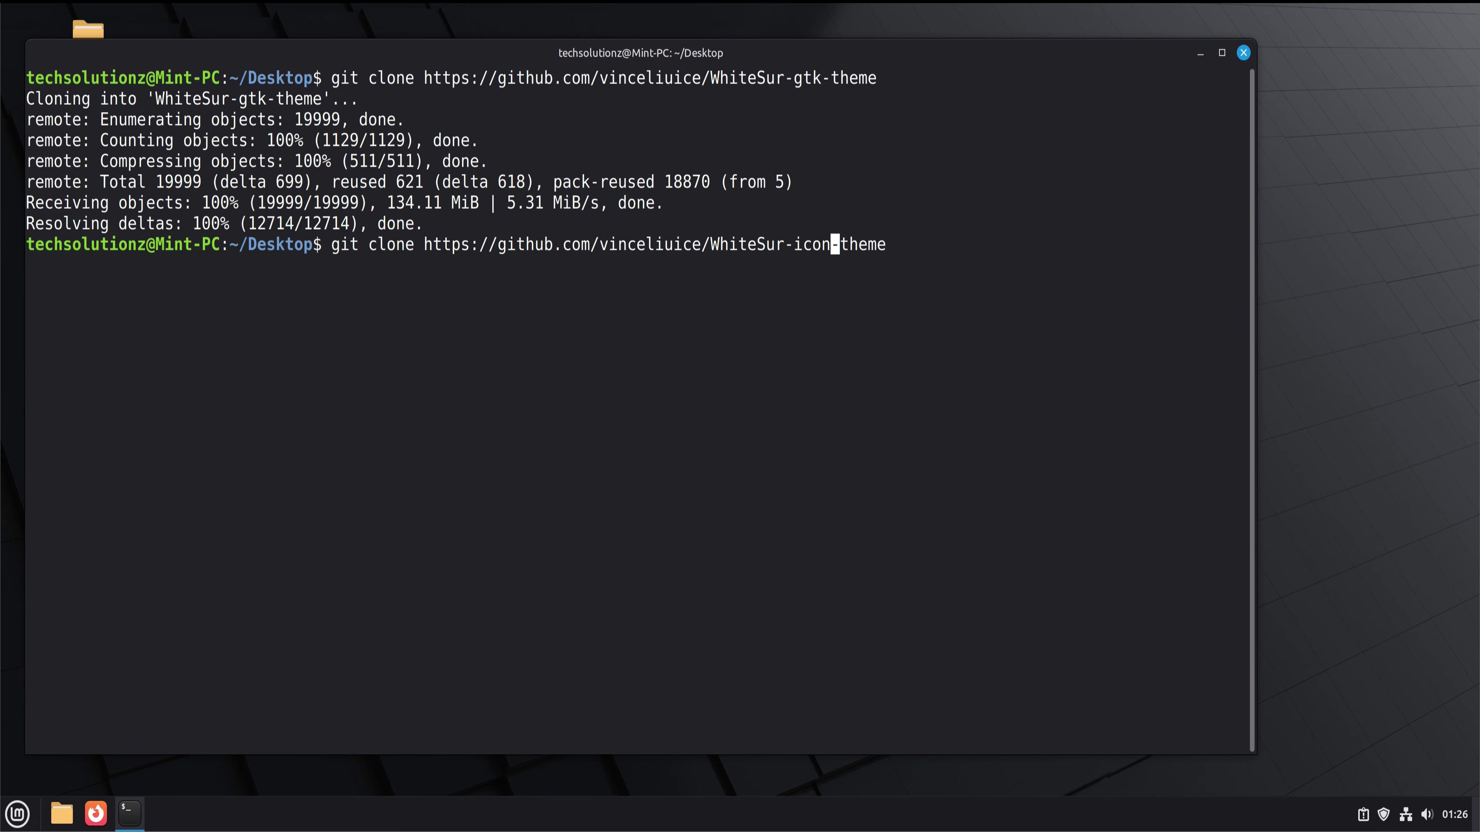
{"action": "key", "text": "End"}
{"action": "key", "text": "Return"}
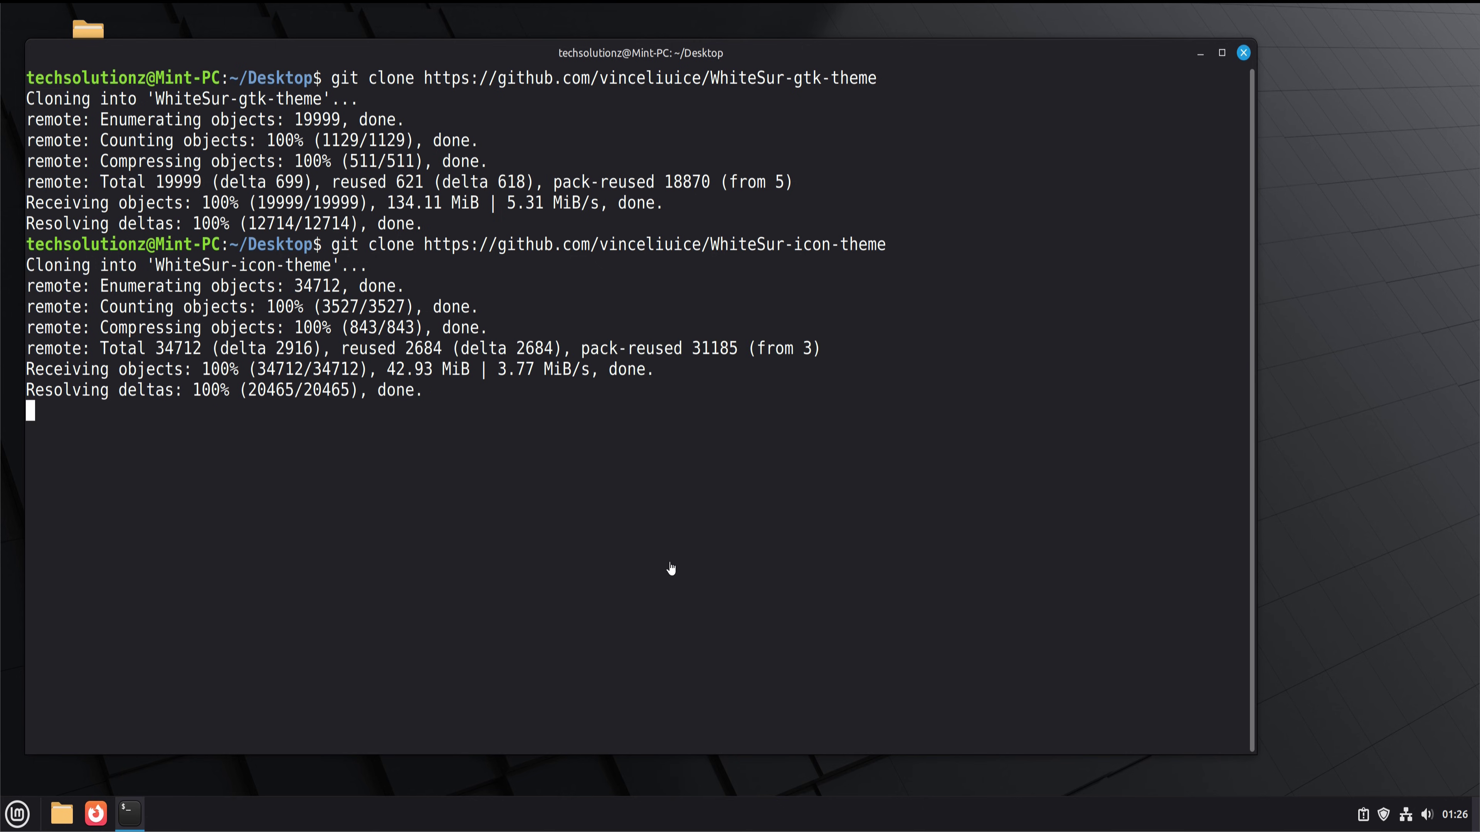
Clear the terminal and list the Desktop folder contents
{"action": "type", "text": "clear"}
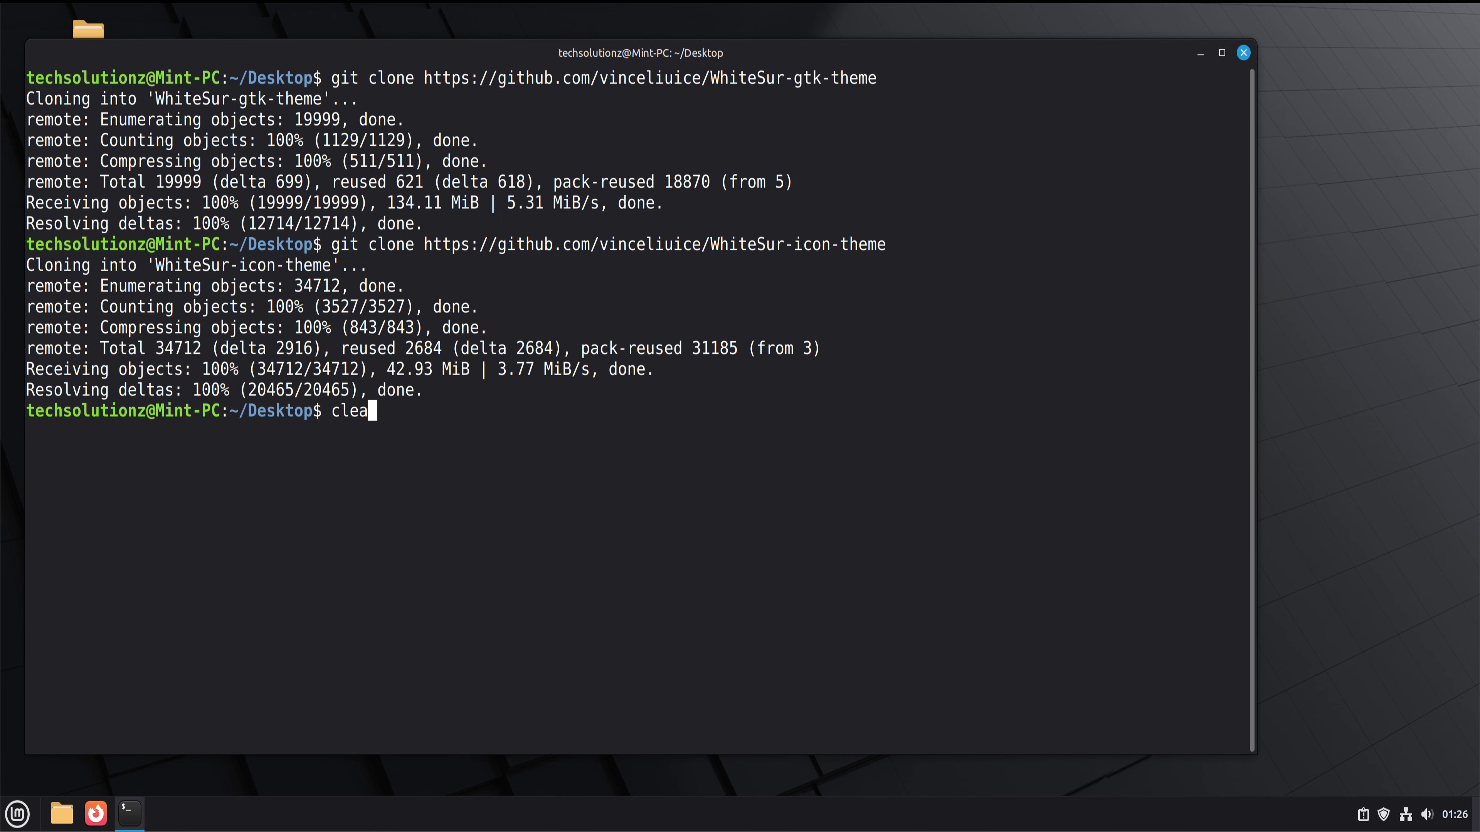
{"action": "key", "text": "Return"}
{"action": "type", "text": "ls"}
{"action": "key", "text": "Return"}
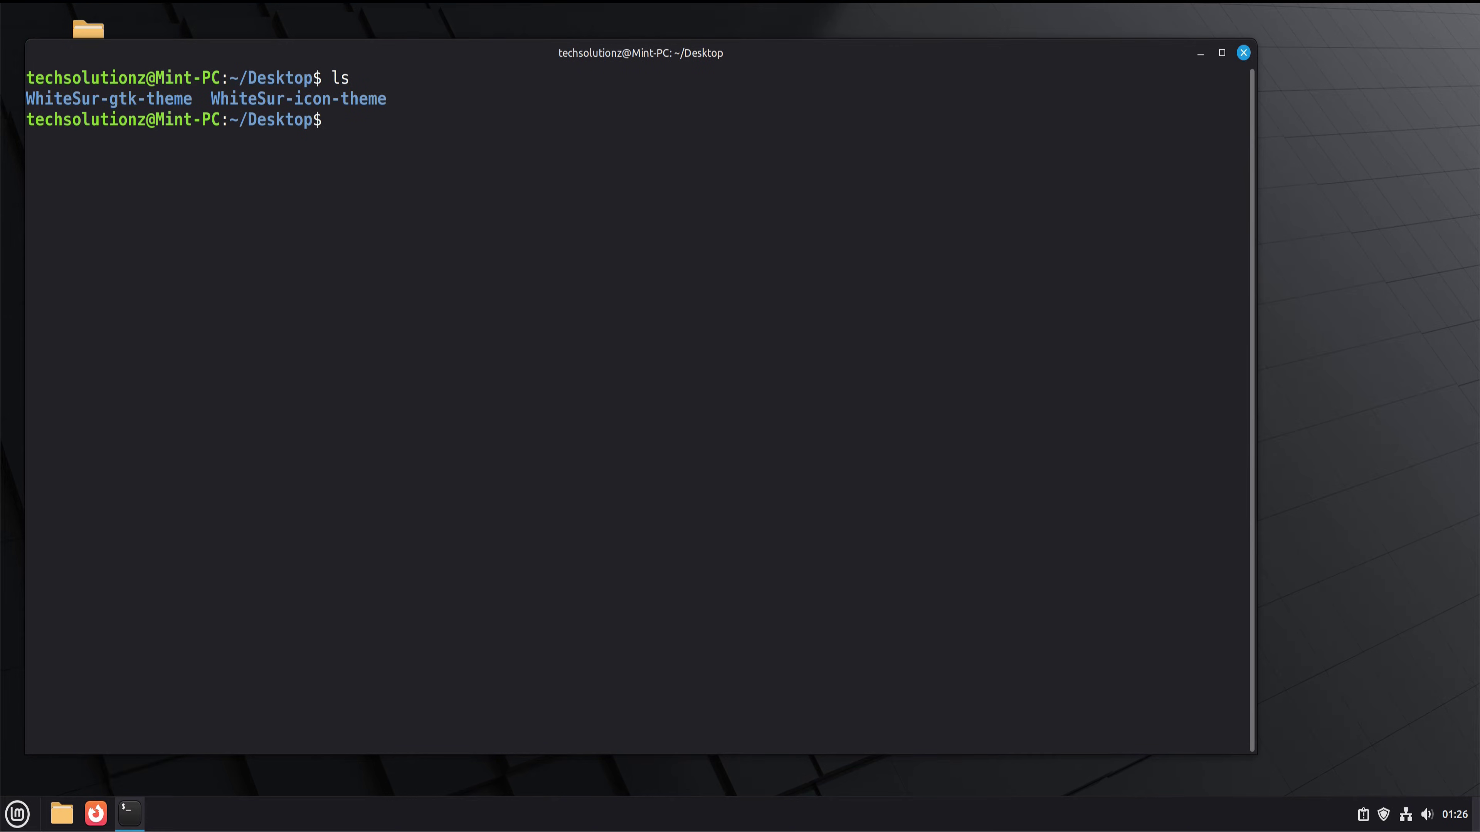
Change into WhiteSur-gtk-theme and run ./install.sh until it reports Done
{"action": "type", "text": "cd"}
{"action": "left_click_drag", "start_coordinate": [26, 98], "coordinate": [190, 99]}
{"action": "right_click", "coordinate": [189, 100]}
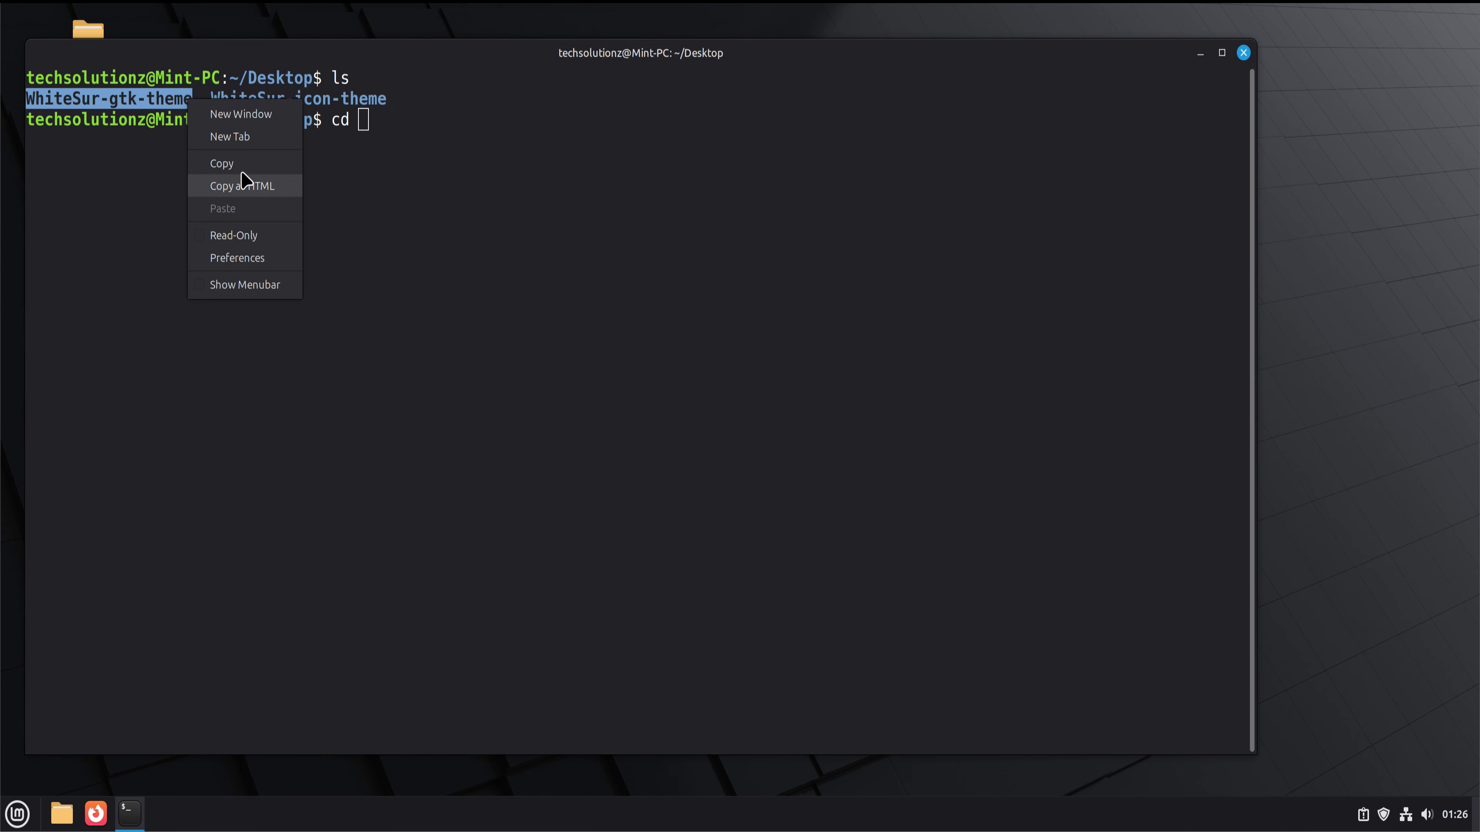
{"action": "left_click", "coordinate": [234, 163]}
{"action": "left_click", "coordinate": [440, 149]}
{"action": "right_click", "coordinate": [440, 145]}
{"action": "left_click", "coordinate": [473, 250]}
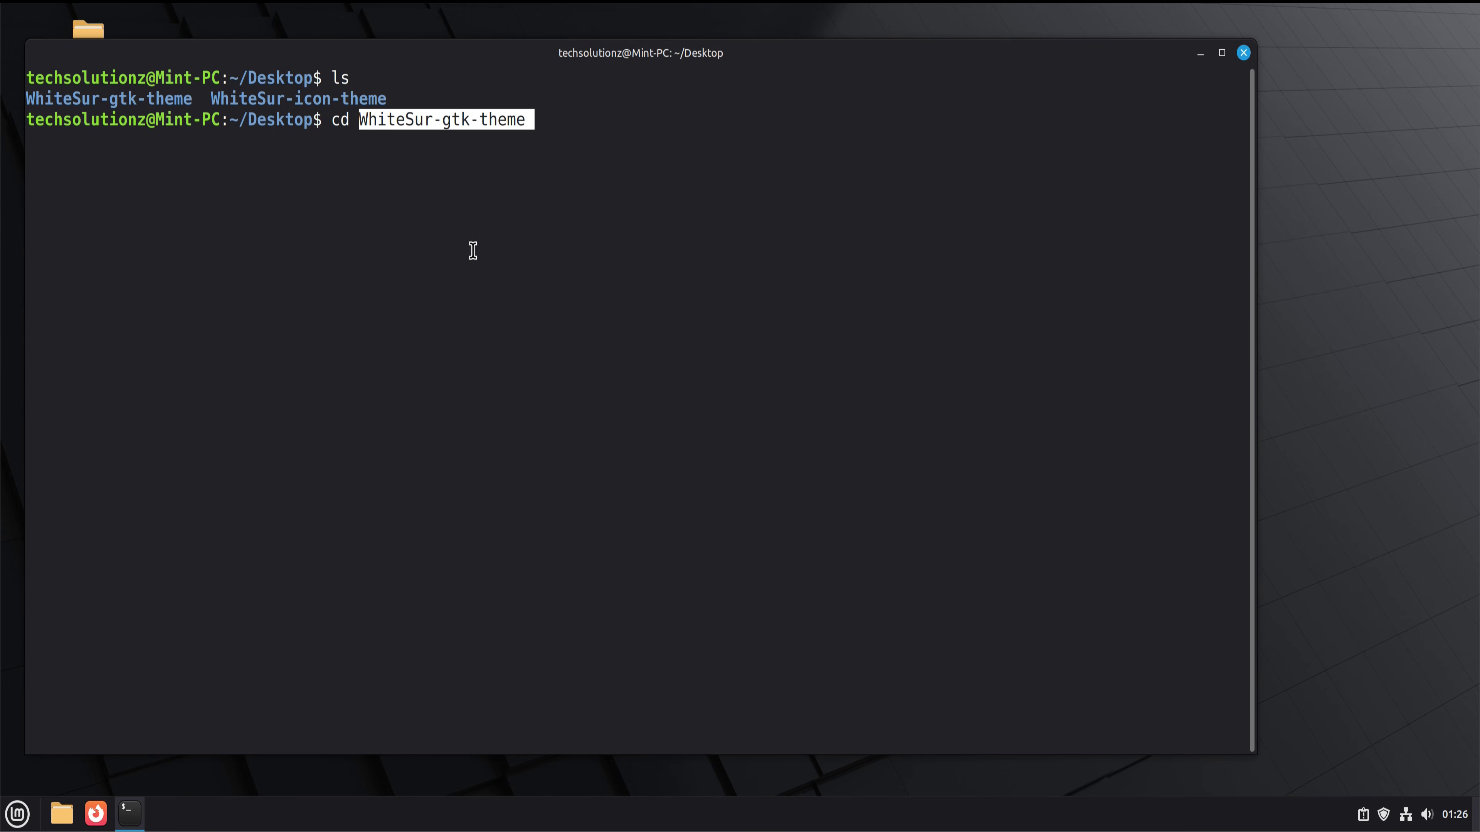
{"action": "key", "text": "Return"}
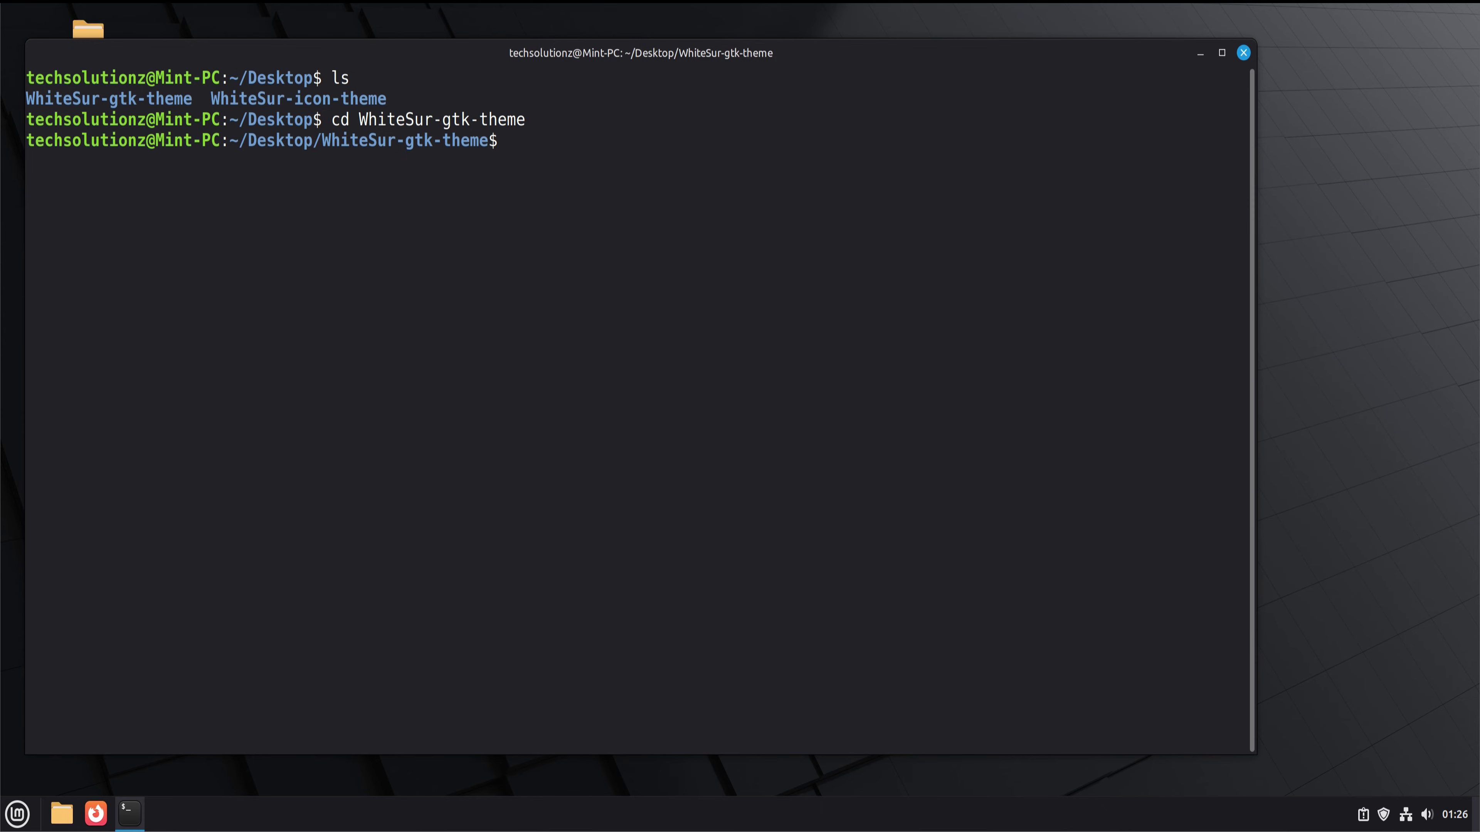
{"action": "type", "text": "./install.sh"}
{"action": "key", "text": "Return"}
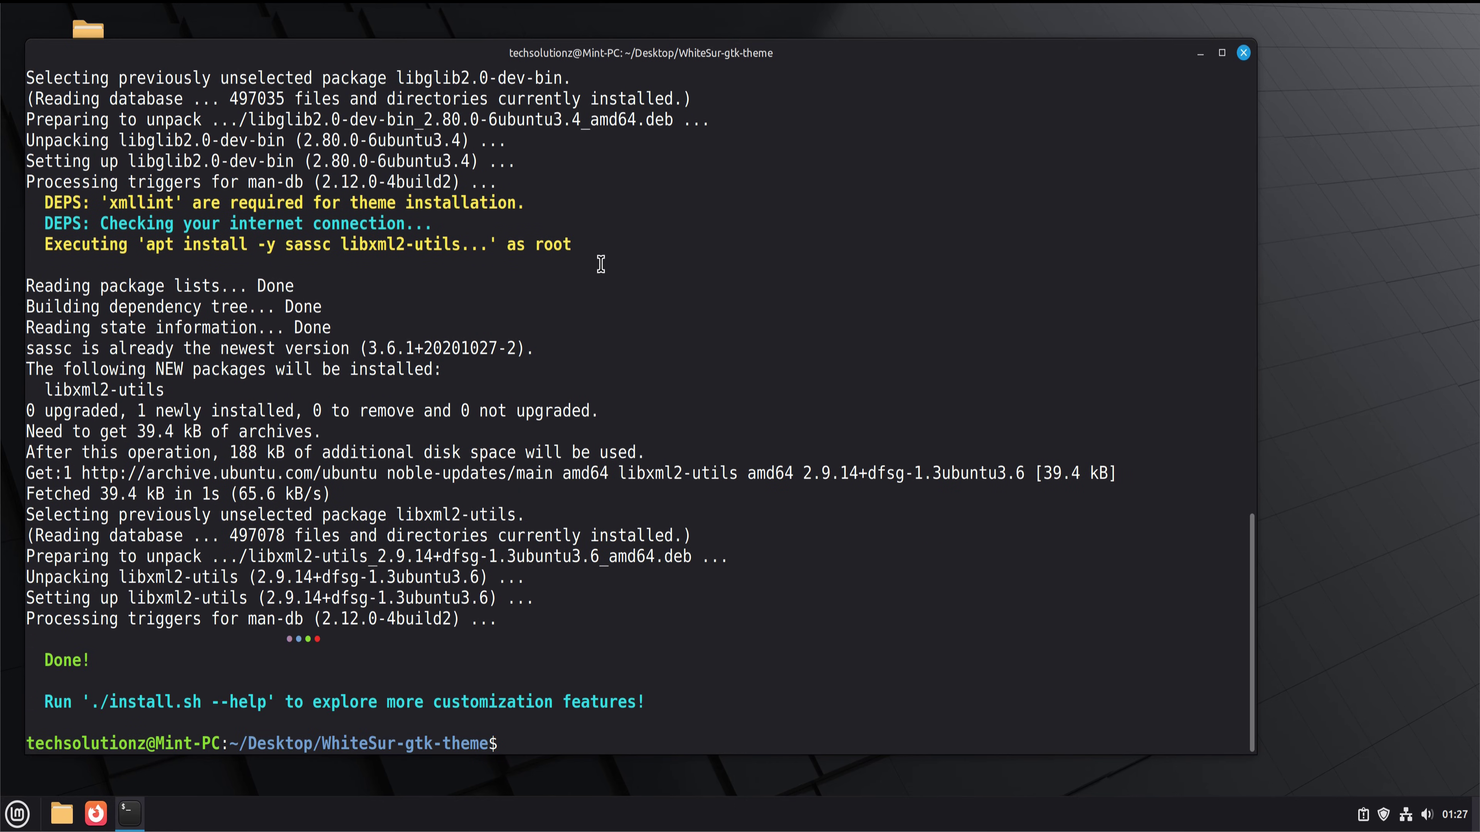
Return to the home folder, then change into Desktop and list its contents
{"action": "type", "text": "cd ~"}
{"action": "key", "text": "Return"}
{"action": "type", "text": "ls"}
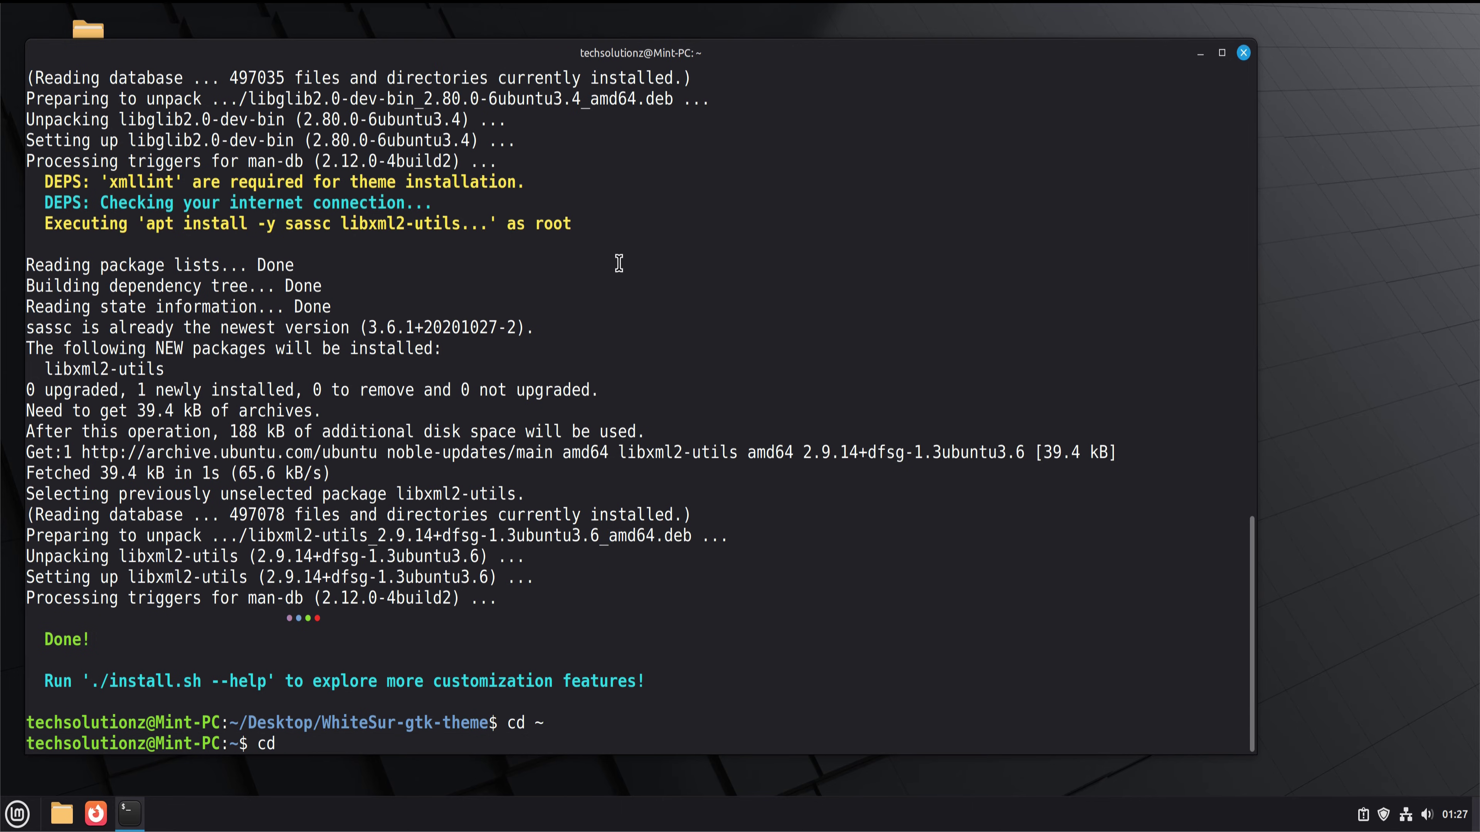
{"action": "key", "text": "Return"}
{"action": "type", "text": "cd D"}
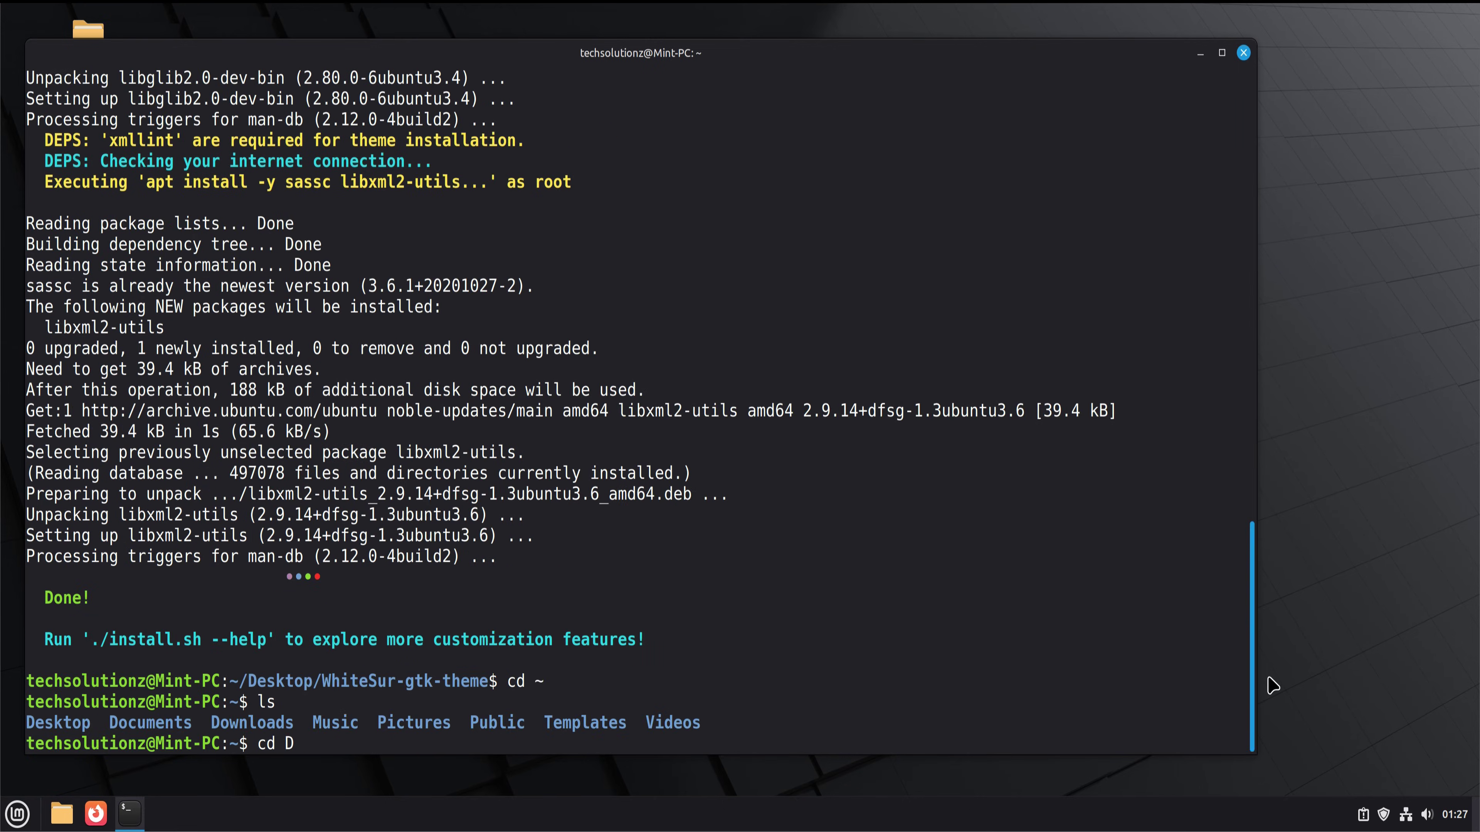
{"action": "type", "text": "esktop"}
{"action": "key", "text": "Return"}
{"action": "type", "text": "ls"}
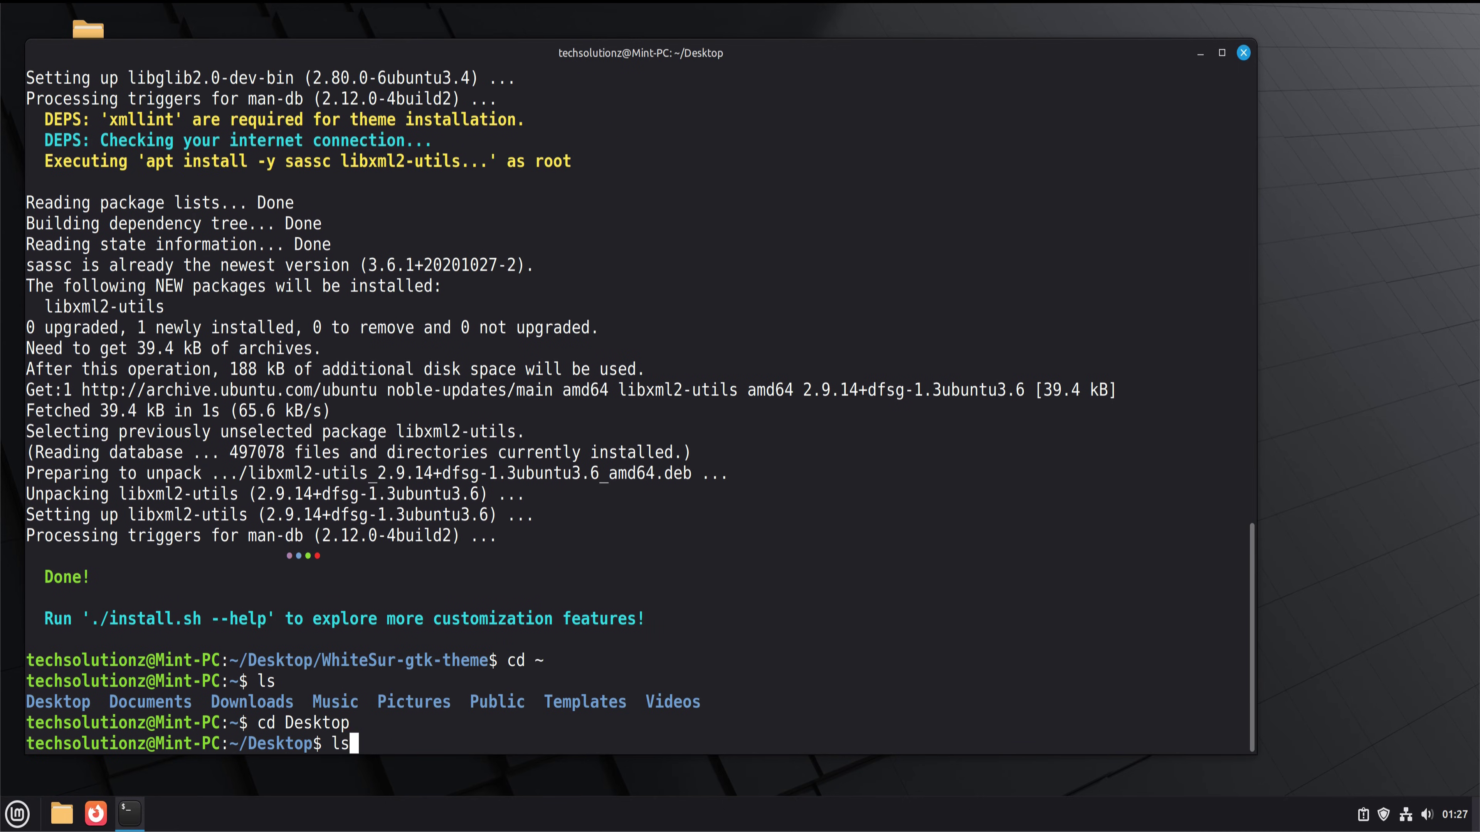
{"action": "key", "text": "Return"}
Change into WhiteSur-icon-theme and run ./install.sh to install the icons
{"action": "type", "text": "cd"}
{"action": "left_click_drag", "start_coordinate": [210, 723], "coordinate": [386, 723]}
{"action": "right_click", "coordinate": [386, 723]}
{"action": "left_click", "coordinate": [421, 587]}
{"action": "right_click", "coordinate": [473, 485]}
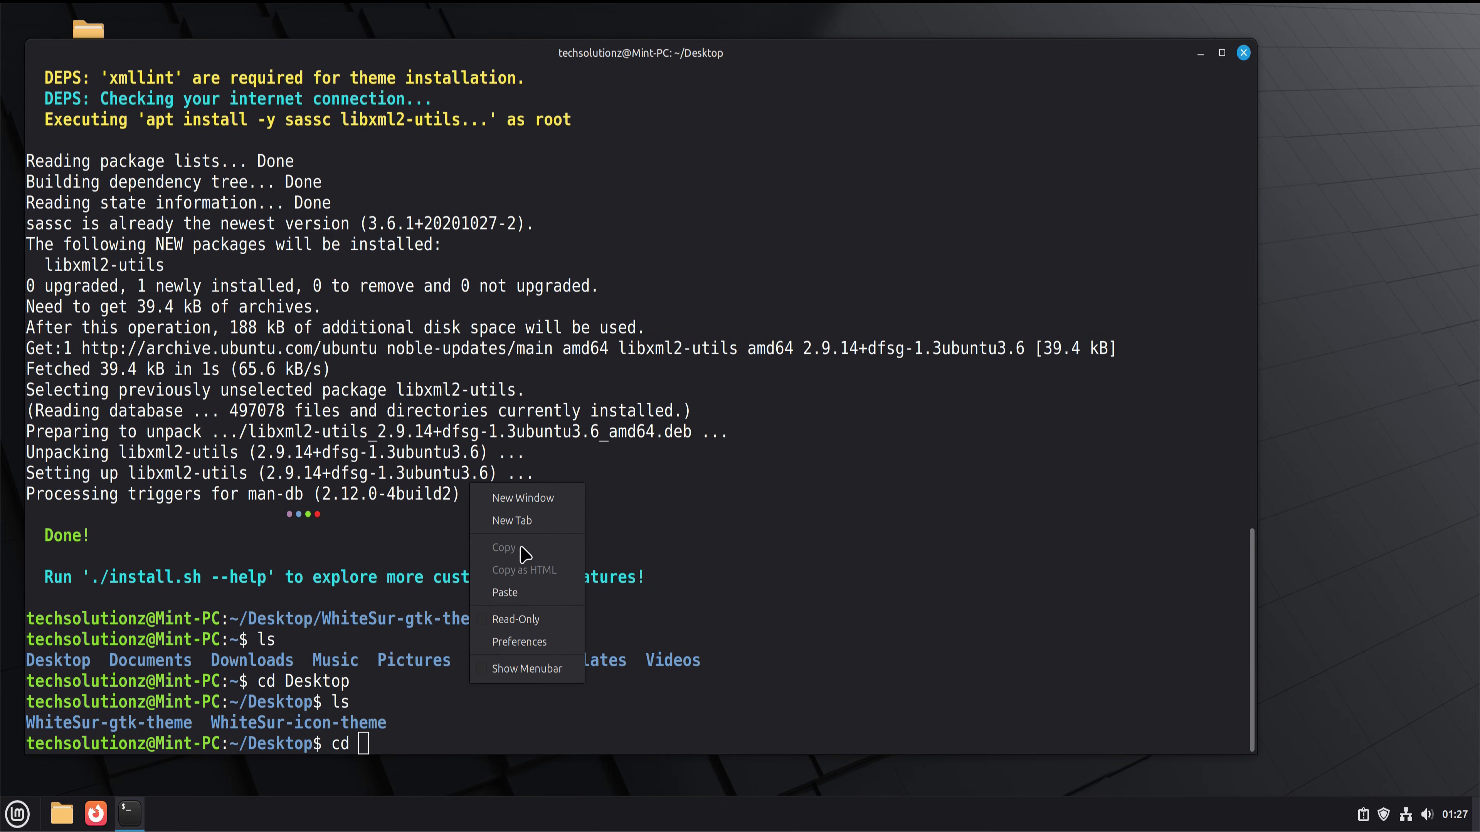
{"action": "left_click", "coordinate": [495, 592]}
{"action": "key", "text": "Return"}
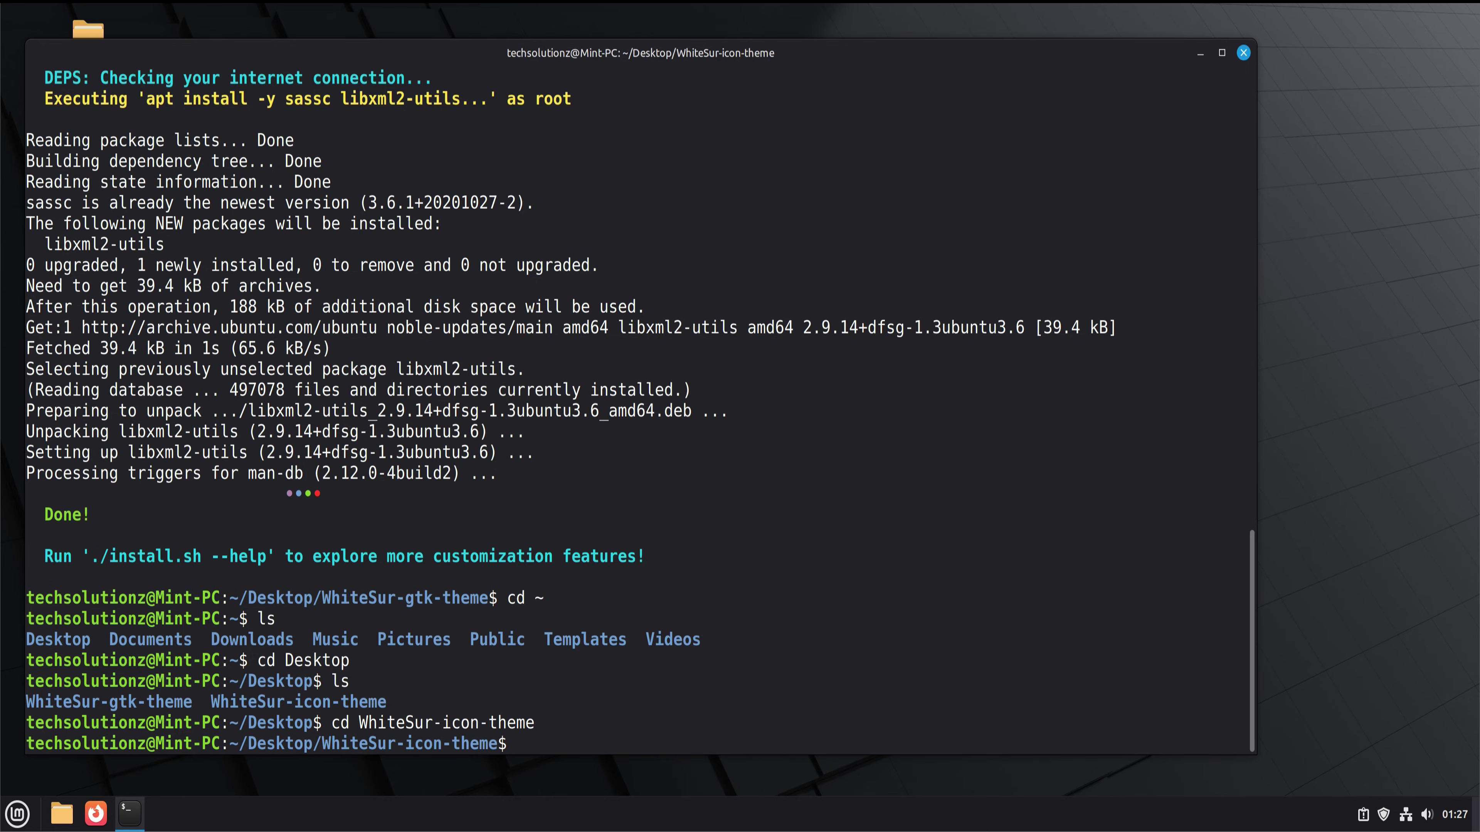
{"action": "type", "text": "./install.sh"}
{"action": "key", "text": "Return"}
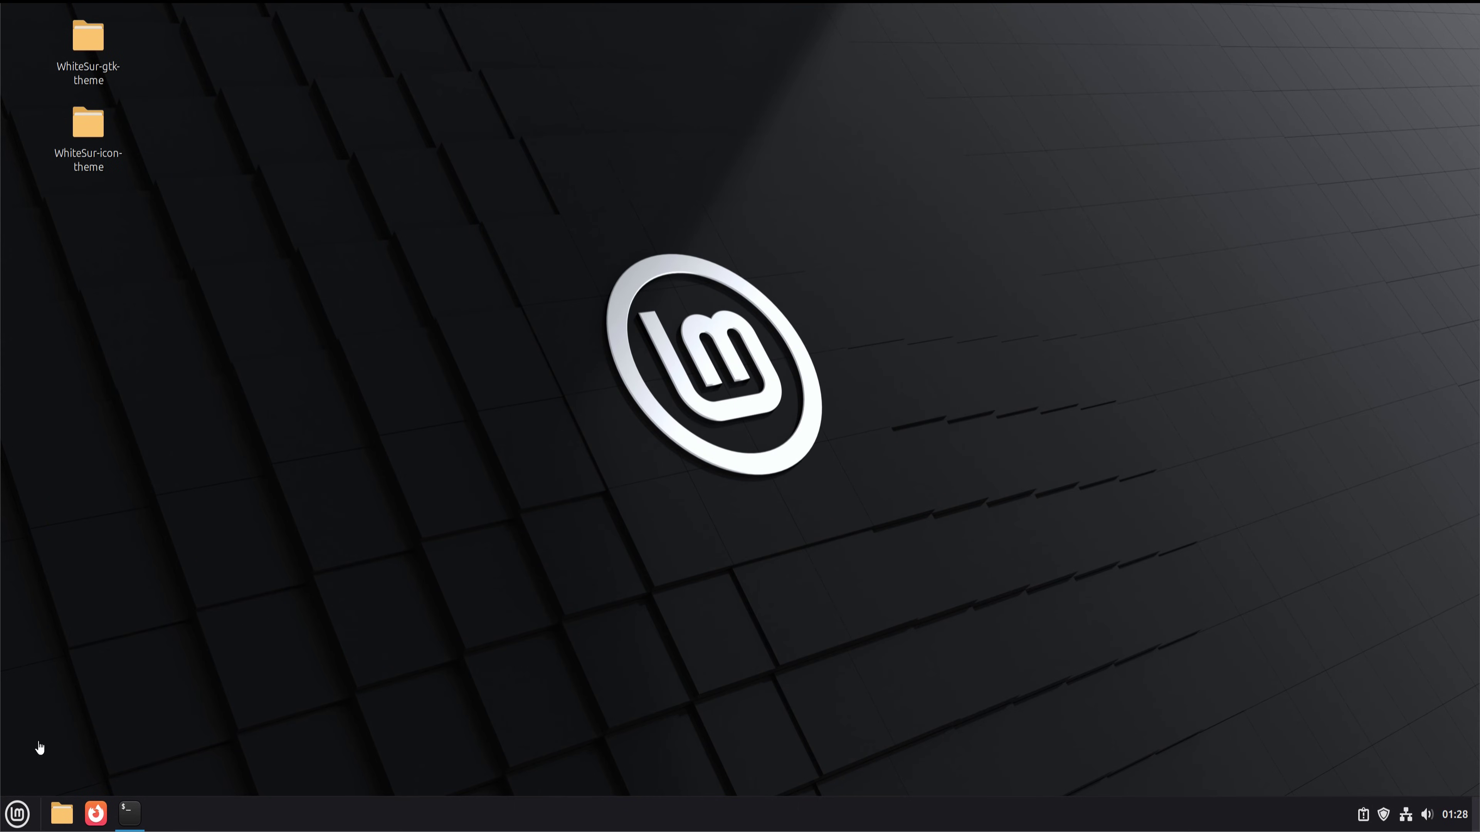
Open the Themes settings and set the desktop theme to WhiteSur-Light
{"action": "left_click", "coordinate": [18, 814]}
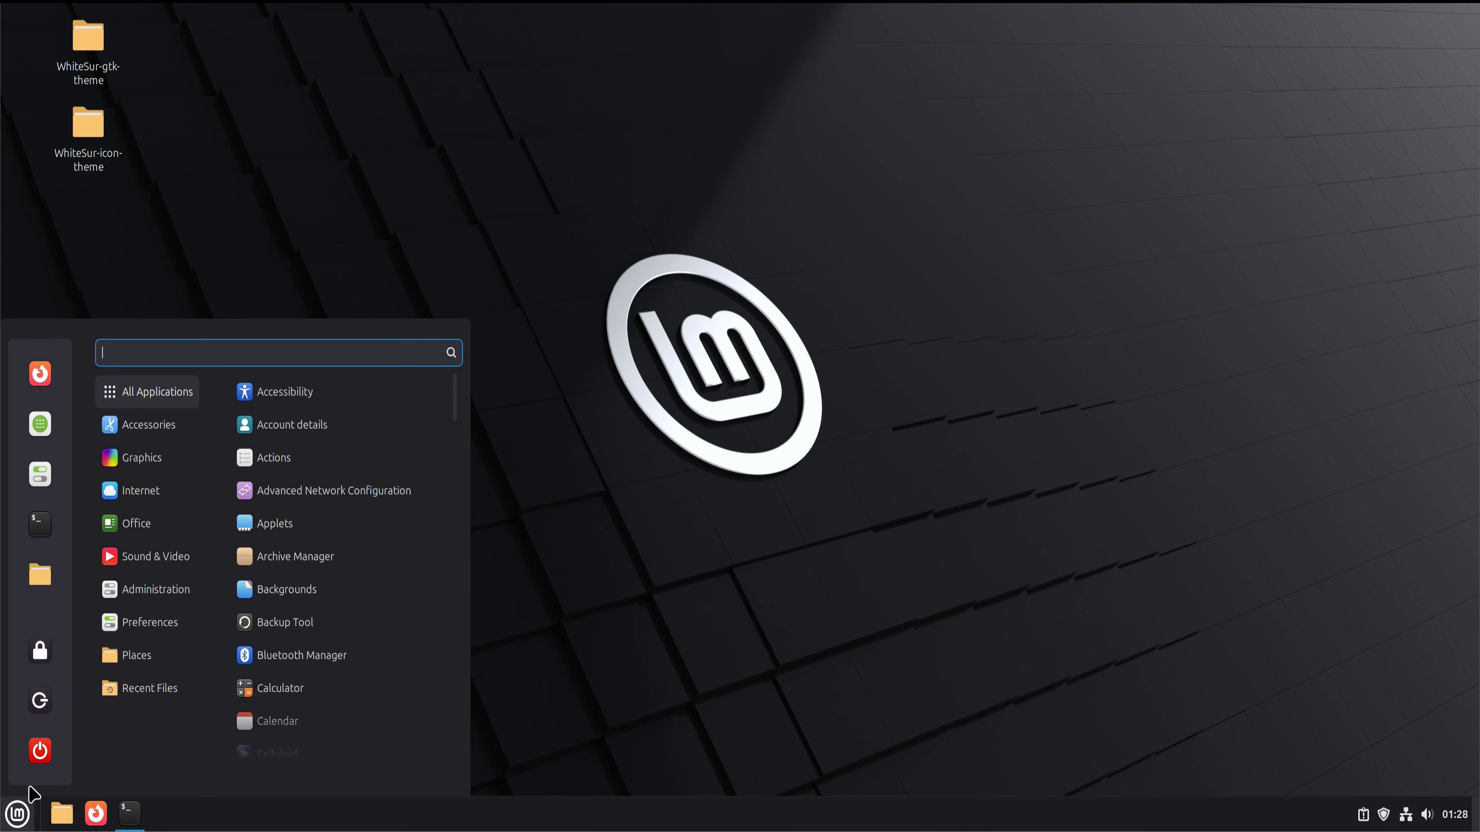
{"action": "type", "text": "theme"}
{"action": "left_click", "coordinate": [289, 392]}
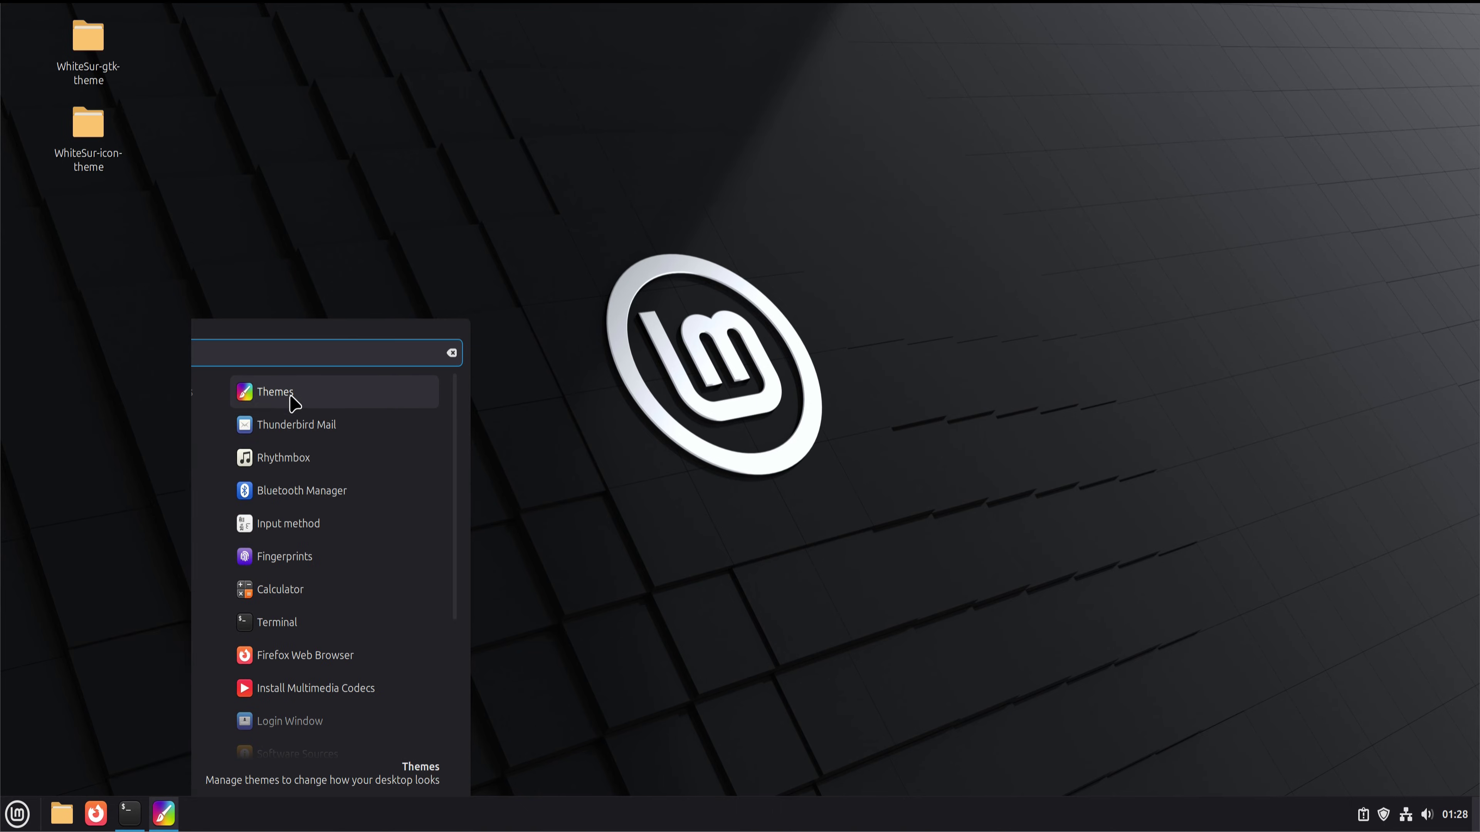
{"action": "left_click", "coordinate": [941, 490]}
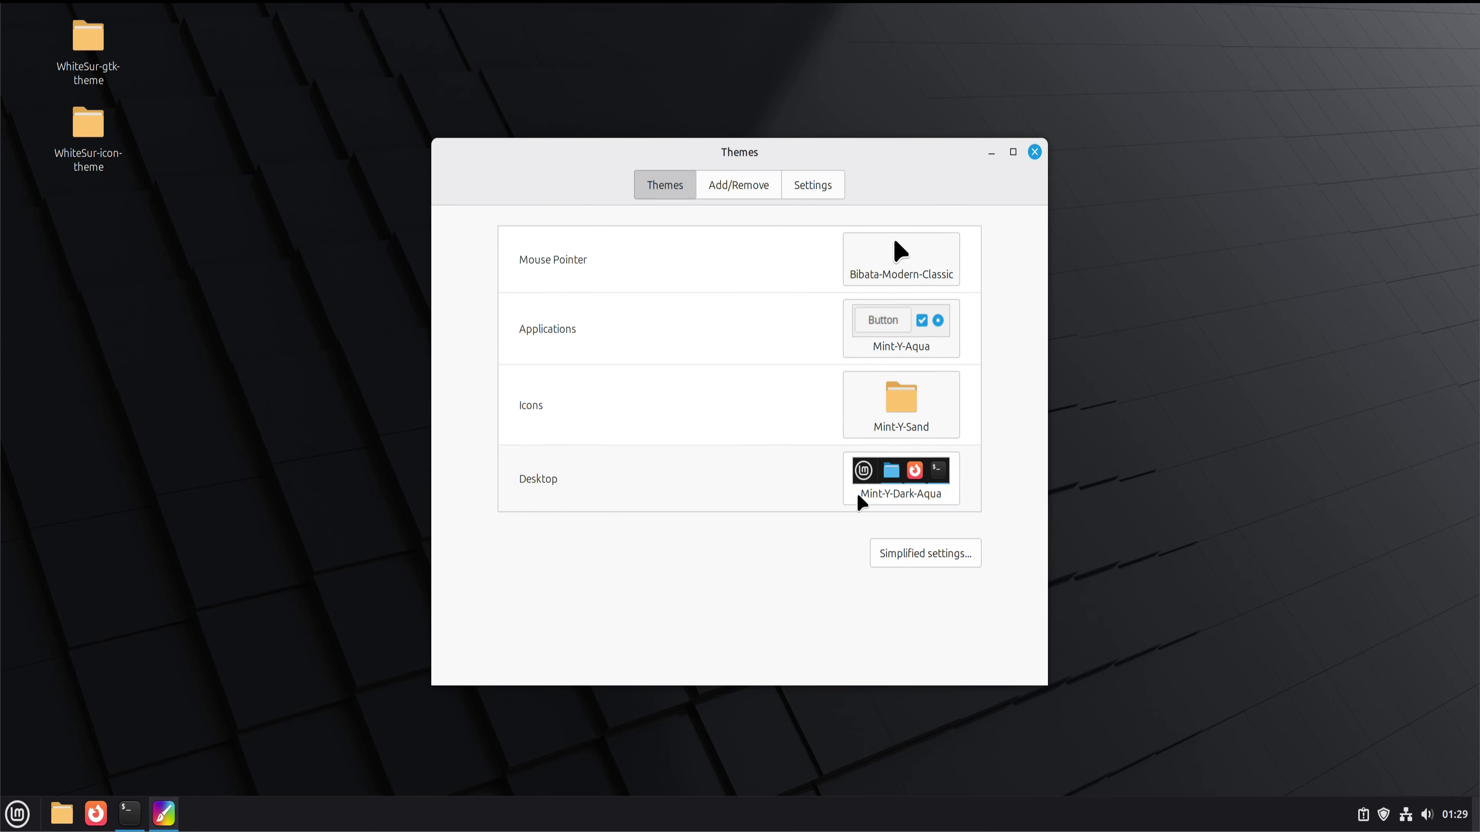
{"action": "left_click", "coordinate": [912, 499]}
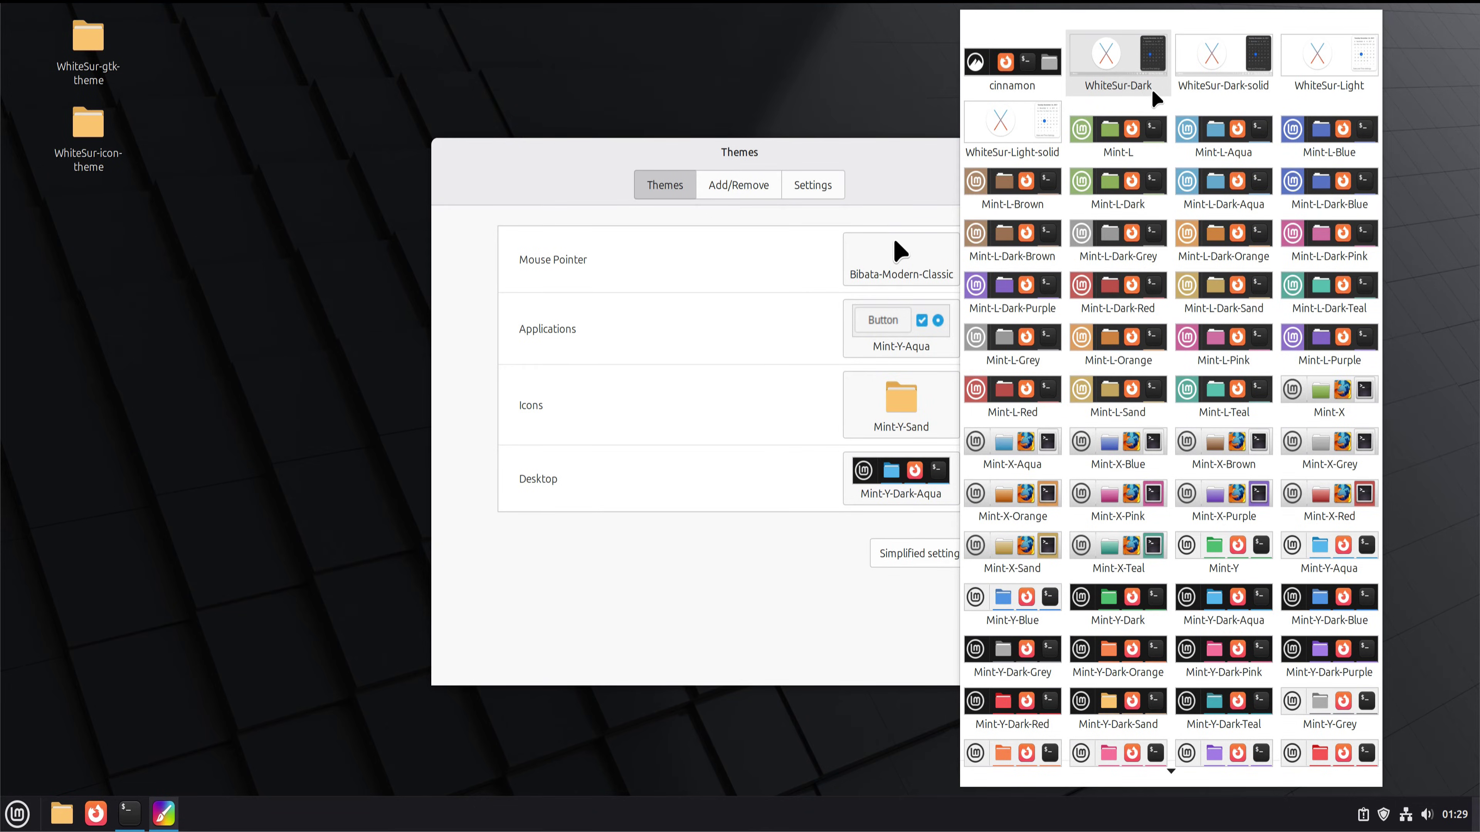
{"action": "left_click", "coordinate": [1347, 69]}
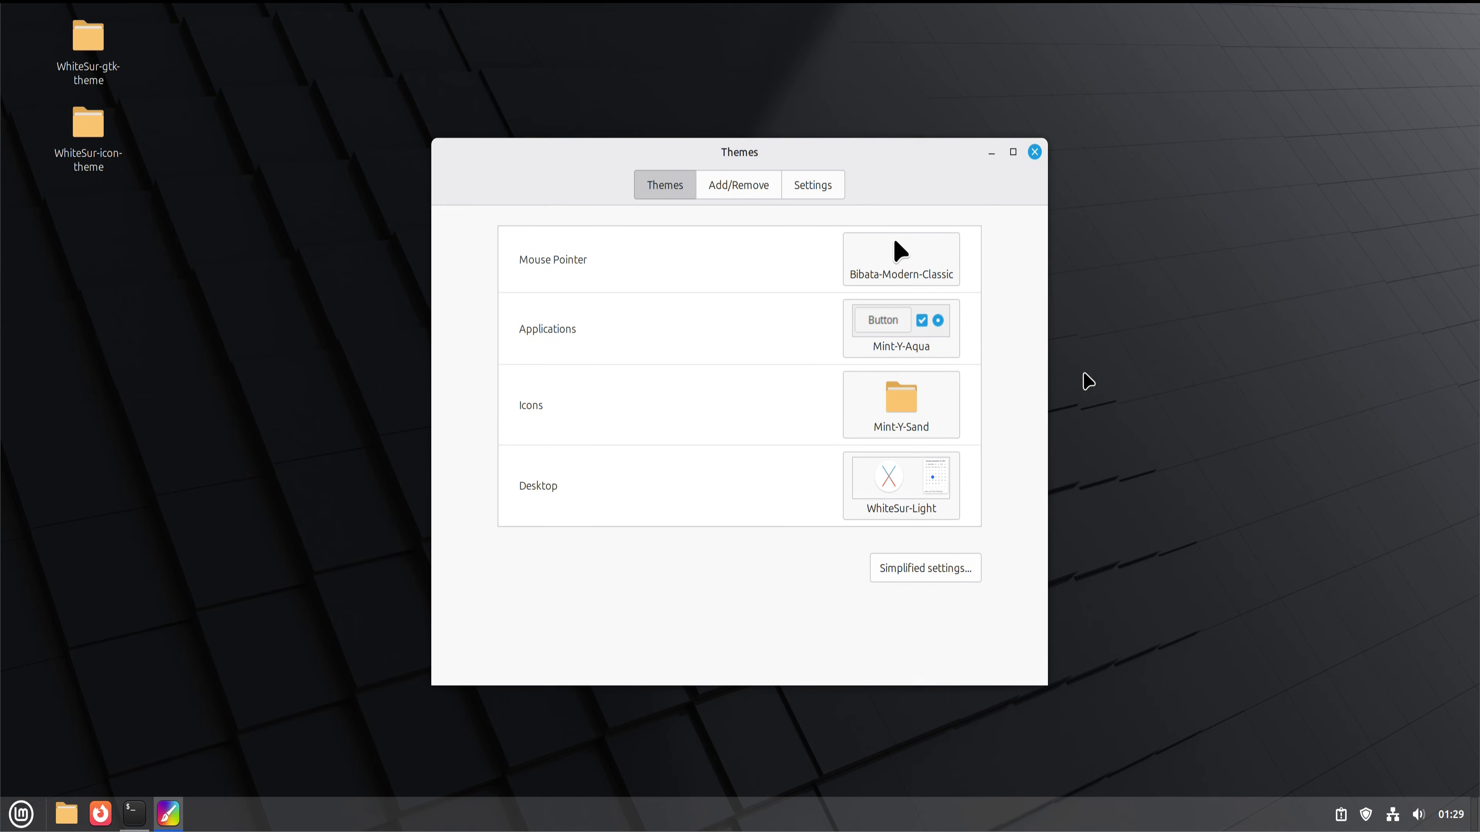
Set icons to WhiteSur-light, applications to WhiteSur-Light and mouse pointer to Bibata-Original-Ice
{"action": "left_click", "coordinate": [922, 406]}
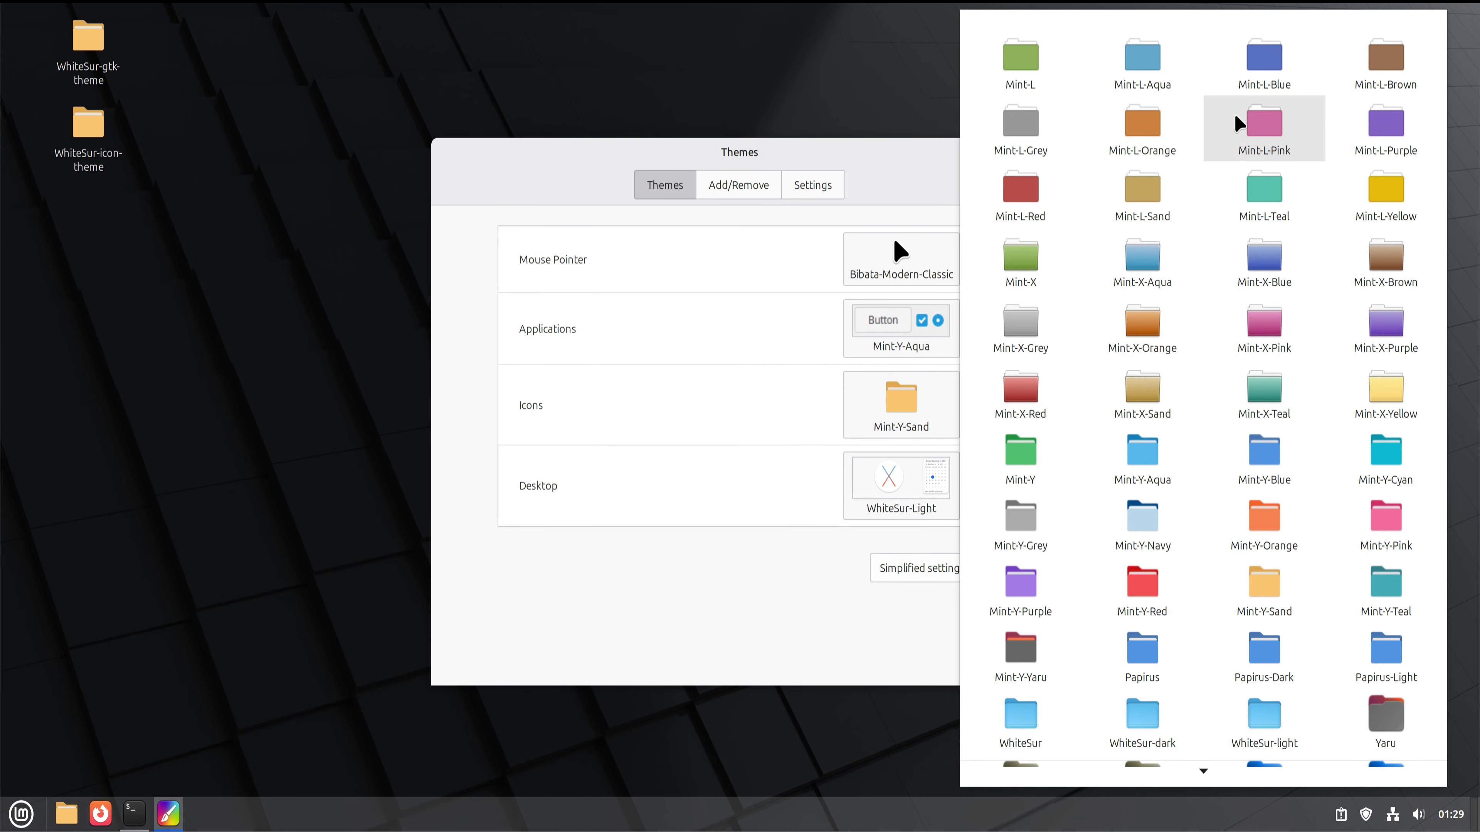
{"action": "left_click", "coordinate": [1255, 730]}
{"action": "left_click", "coordinate": [948, 333]}
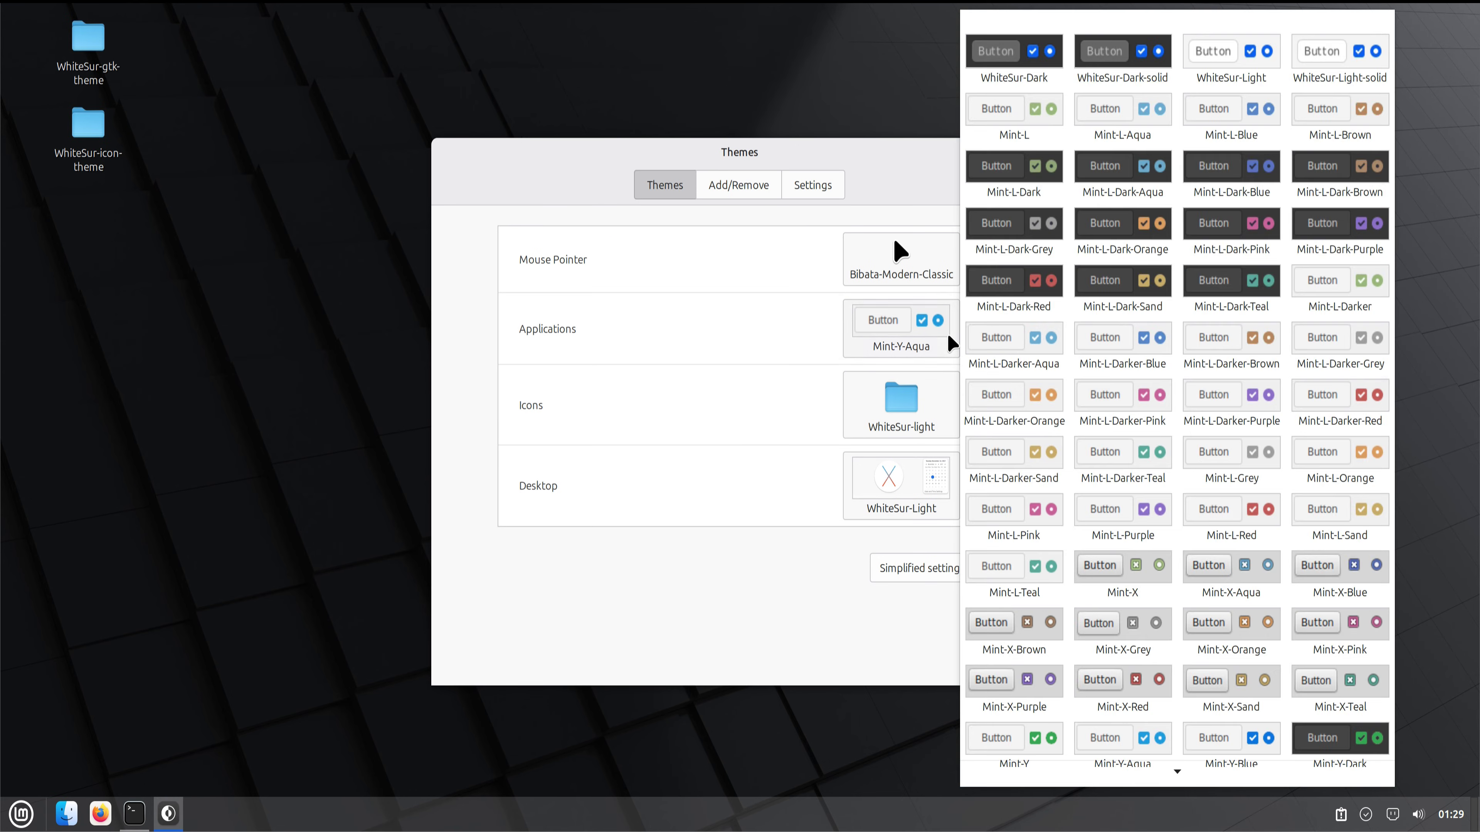
{"action": "left_click", "coordinate": [1231, 58]}
{"action": "left_click", "coordinate": [895, 248]}
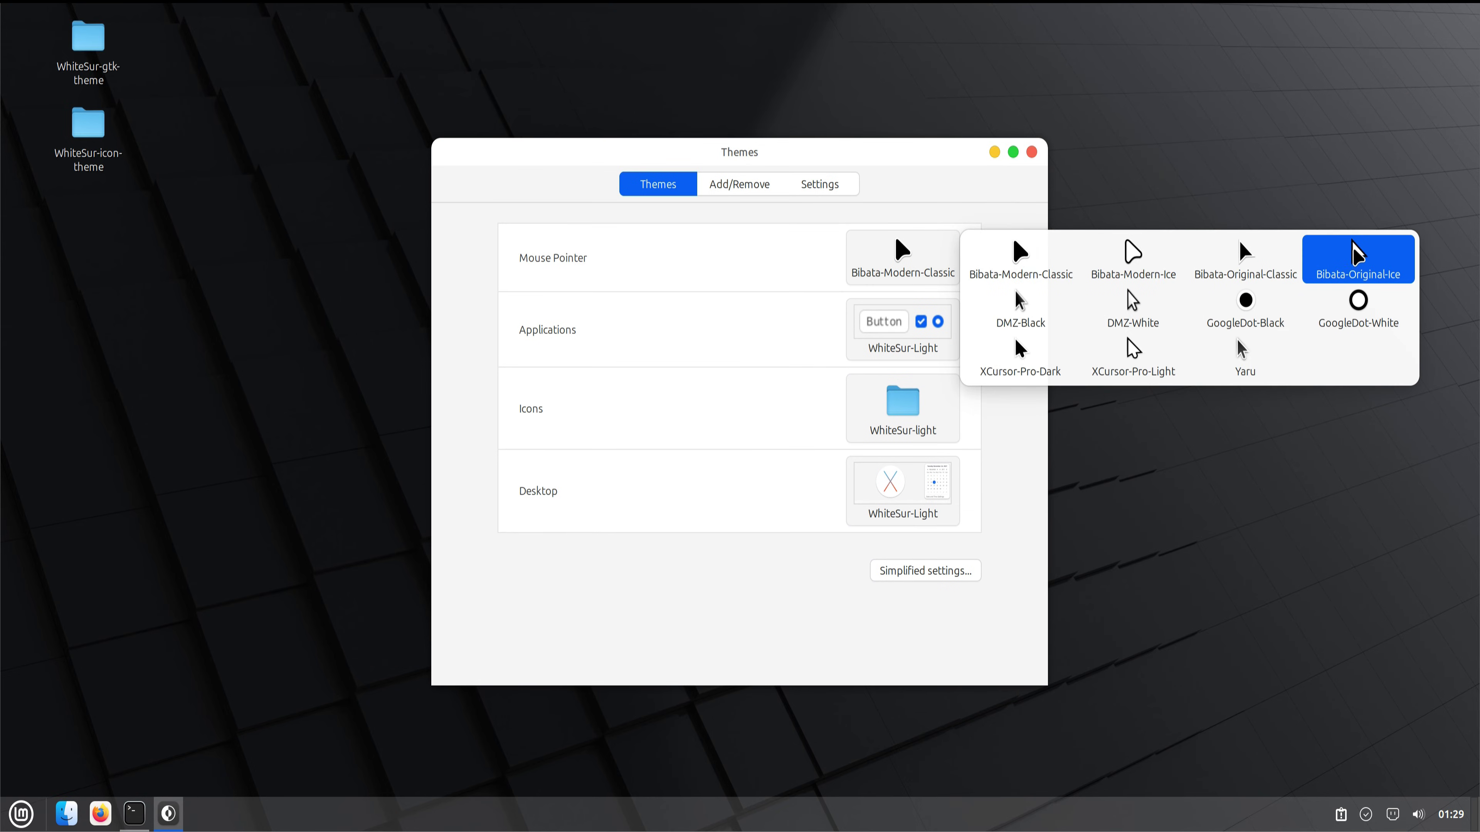
{"action": "left_click", "coordinate": [1367, 256]}
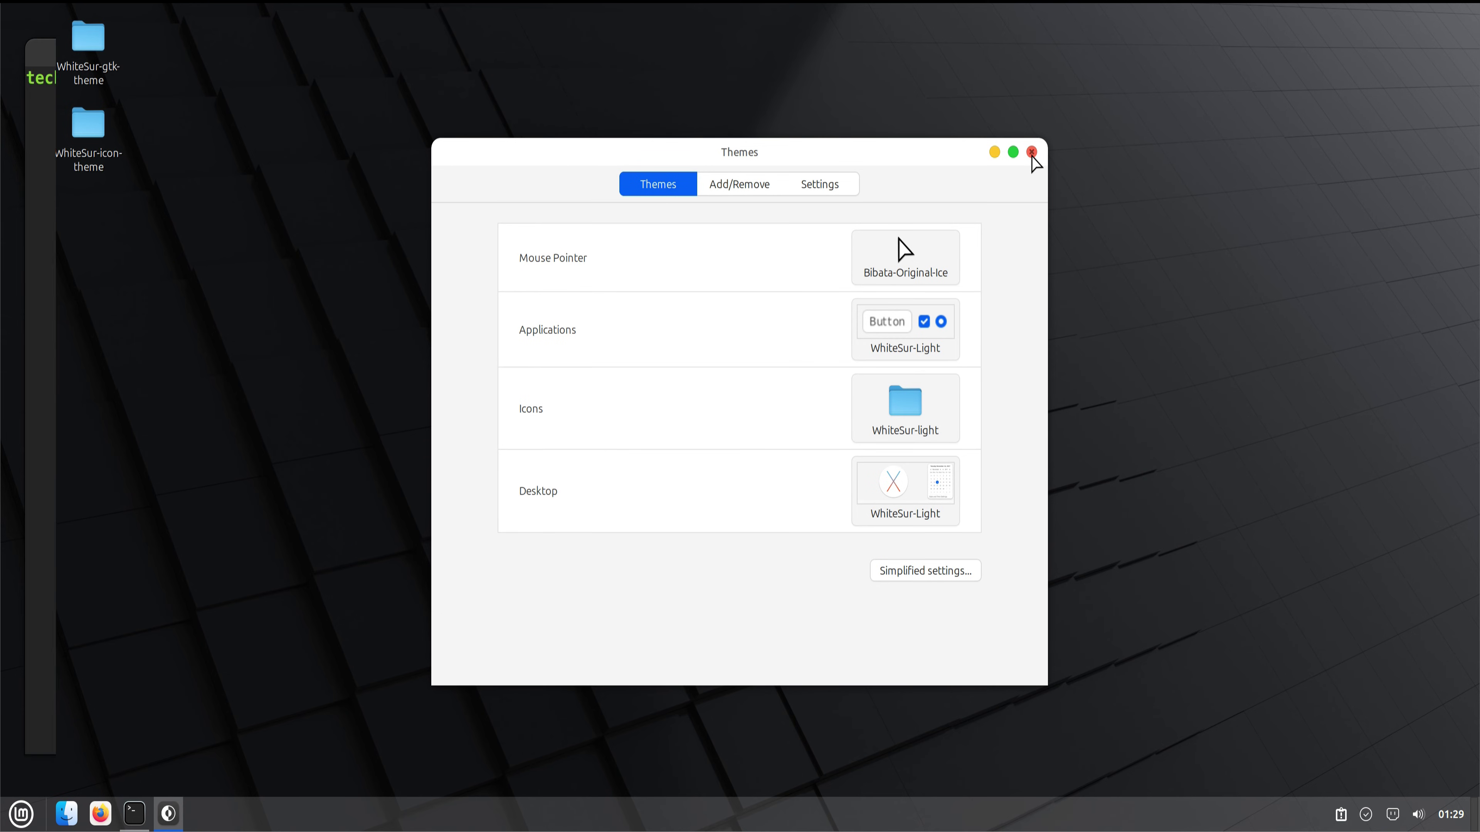
Install Plank with sudo apt install plank, confirm with Y, then exit the terminal
{"action": "type", "text": "sudo apt install plank"}
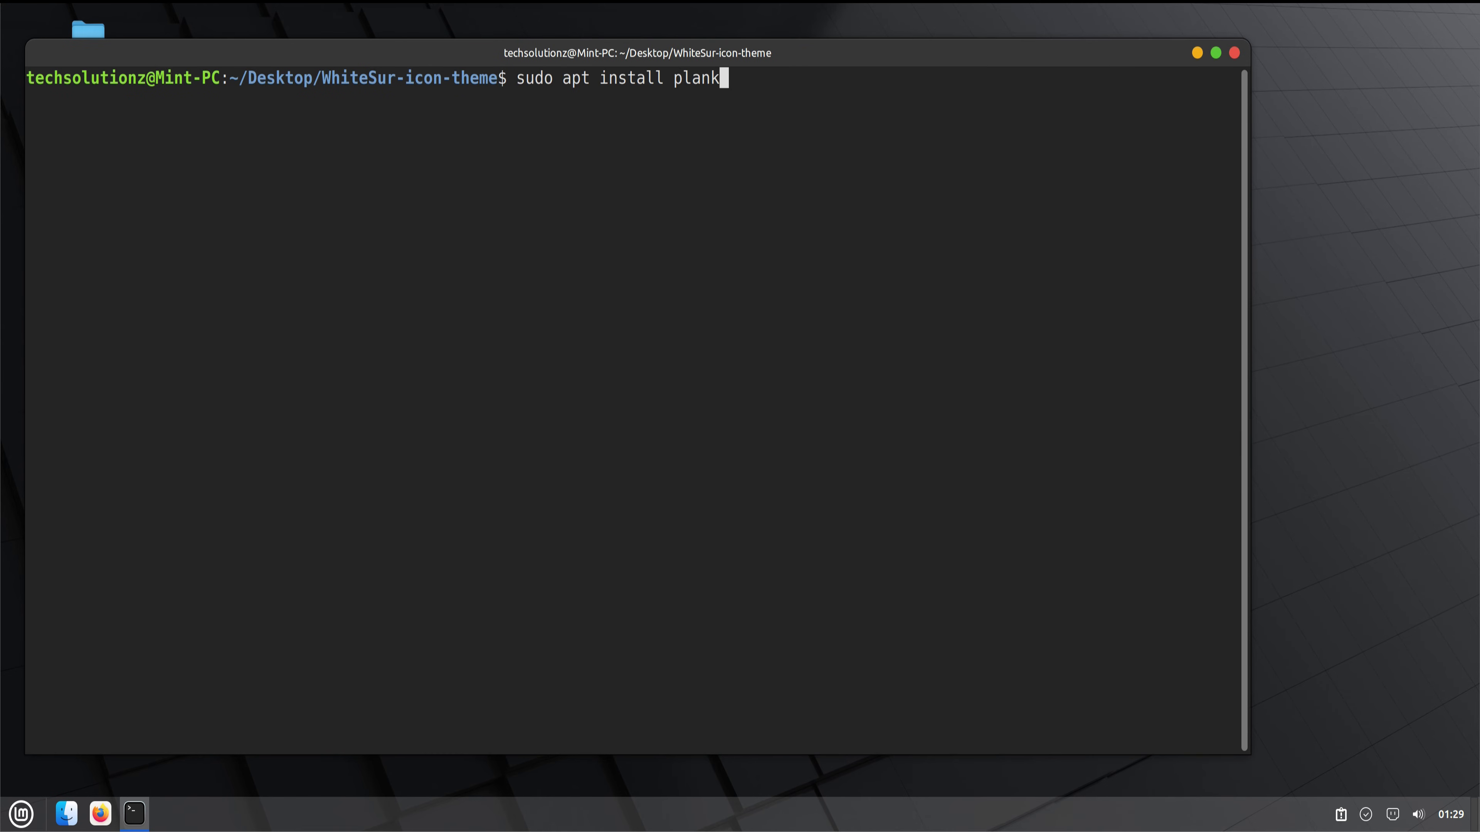
{"action": "key", "text": "Return"}
{"action": "type", "text": "Y"}
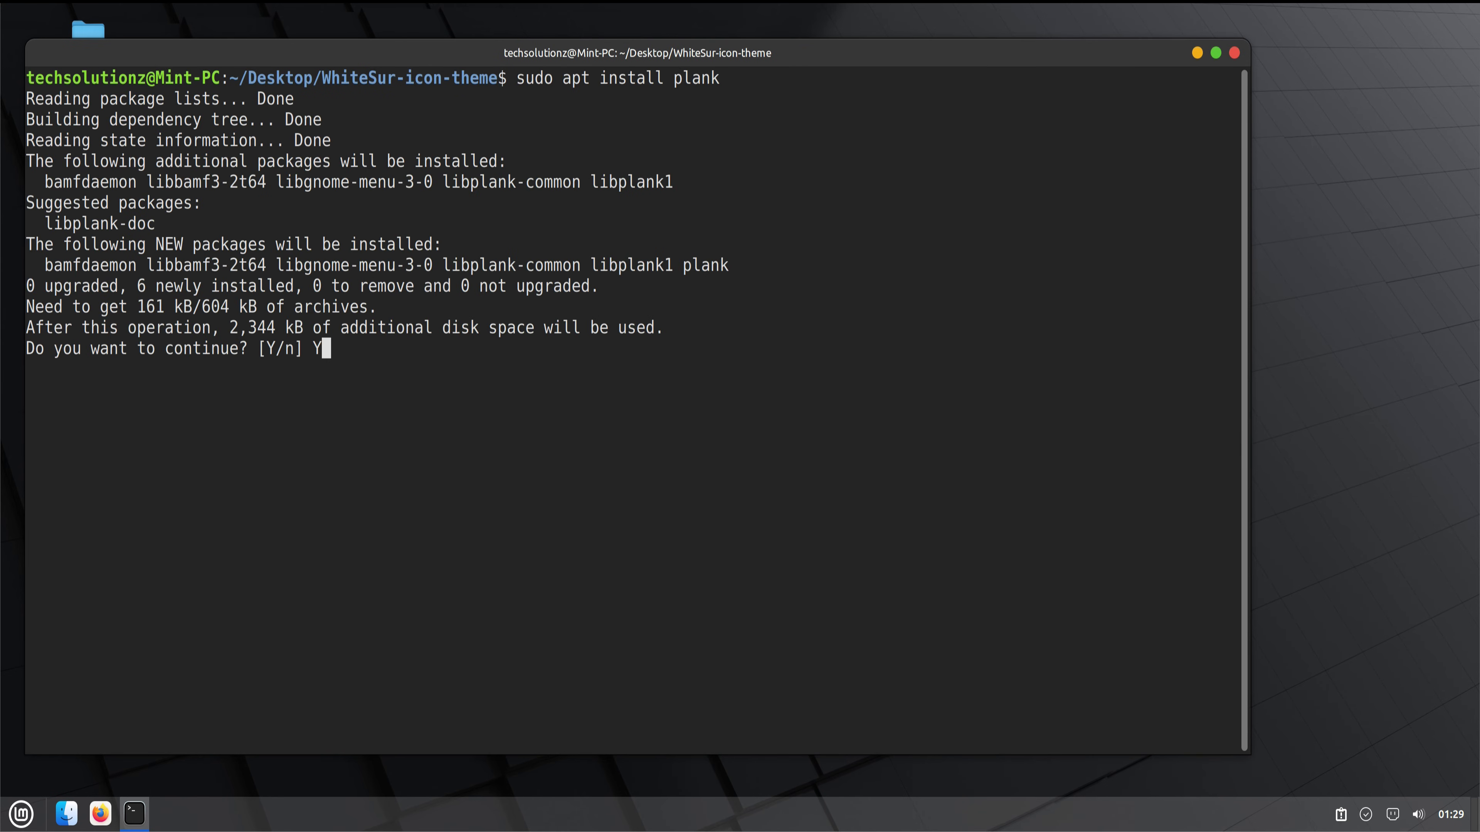
{"action": "key", "text": "Return"}
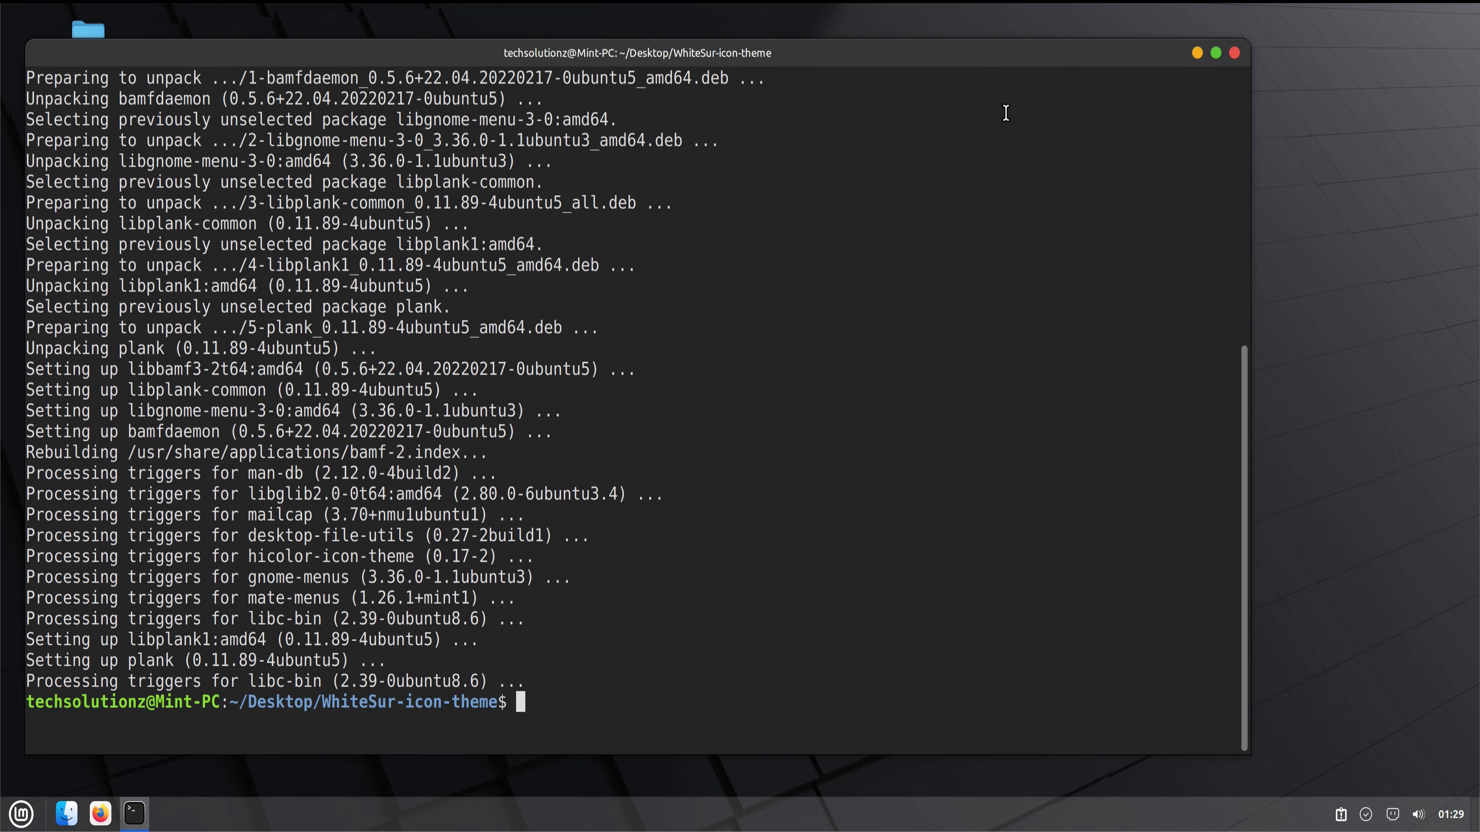
{"action": "type", "text": "exit"}
{"action": "key", "text": "Return"}
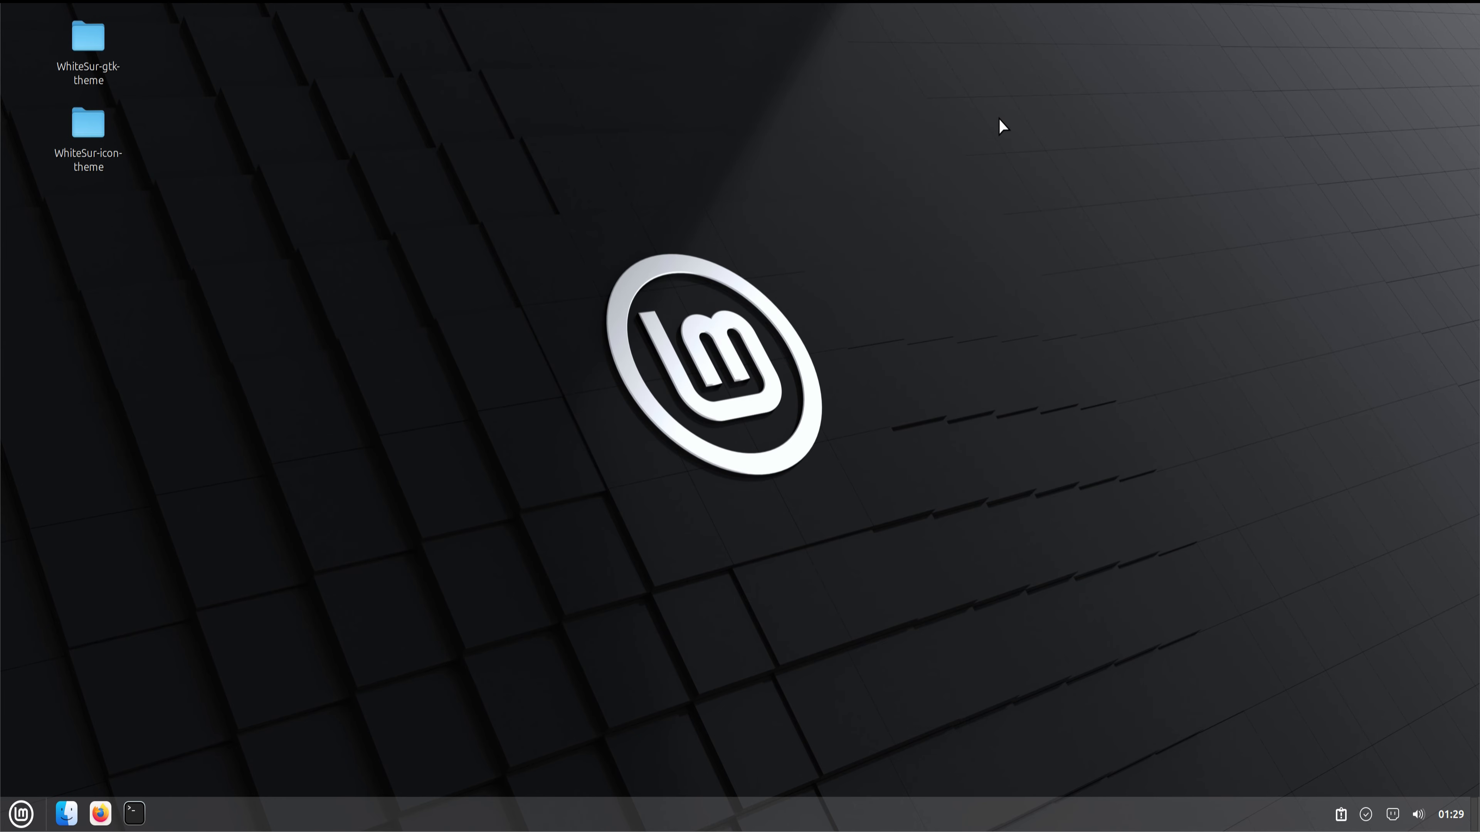
Search the Mint menu for 'pla' and launch the Plank dock
{"action": "left_click", "coordinate": [20, 814]}
{"action": "type", "text": "pla"}
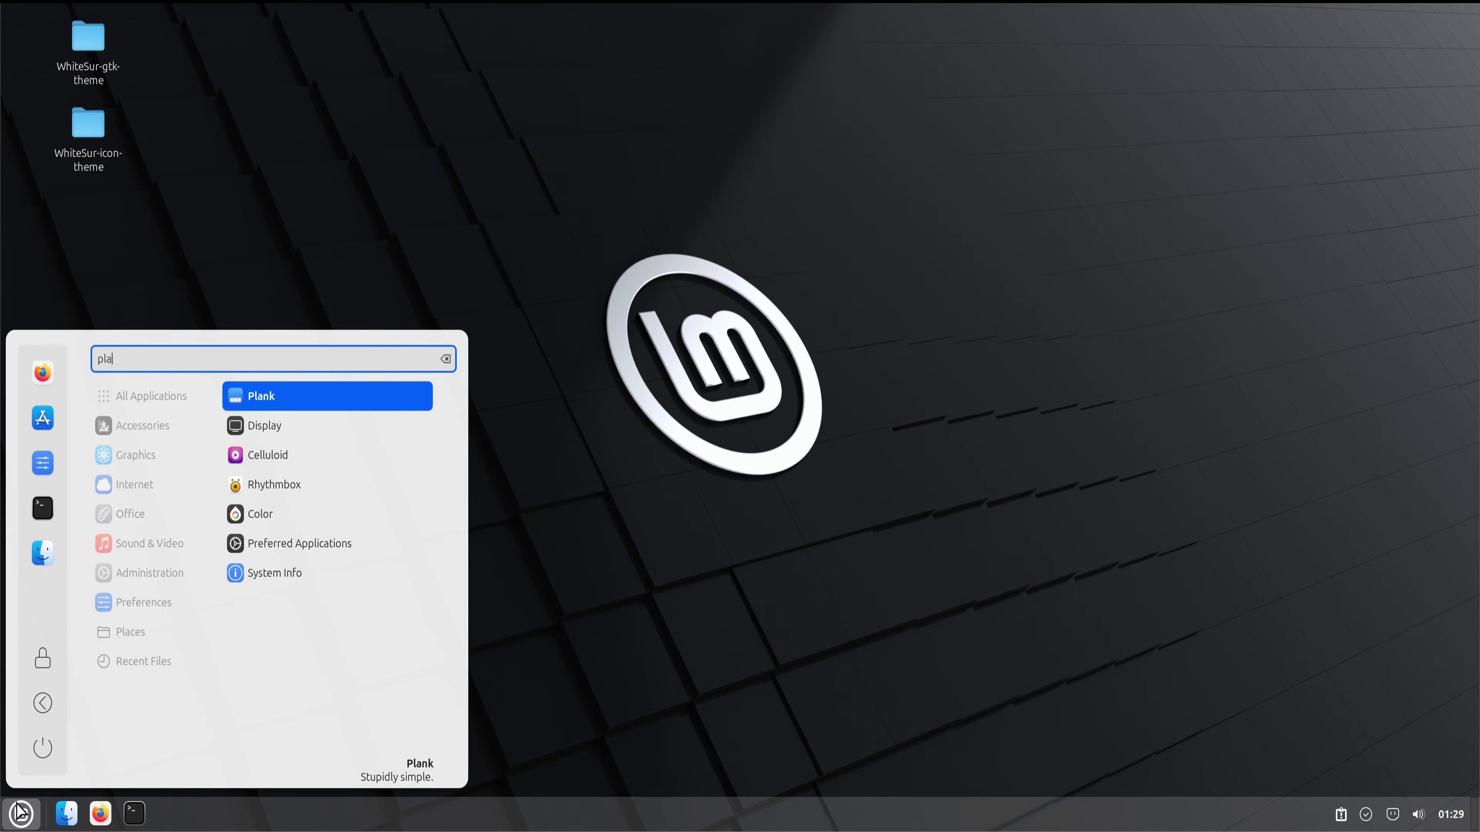
{"action": "left_click", "coordinate": [254, 408]}
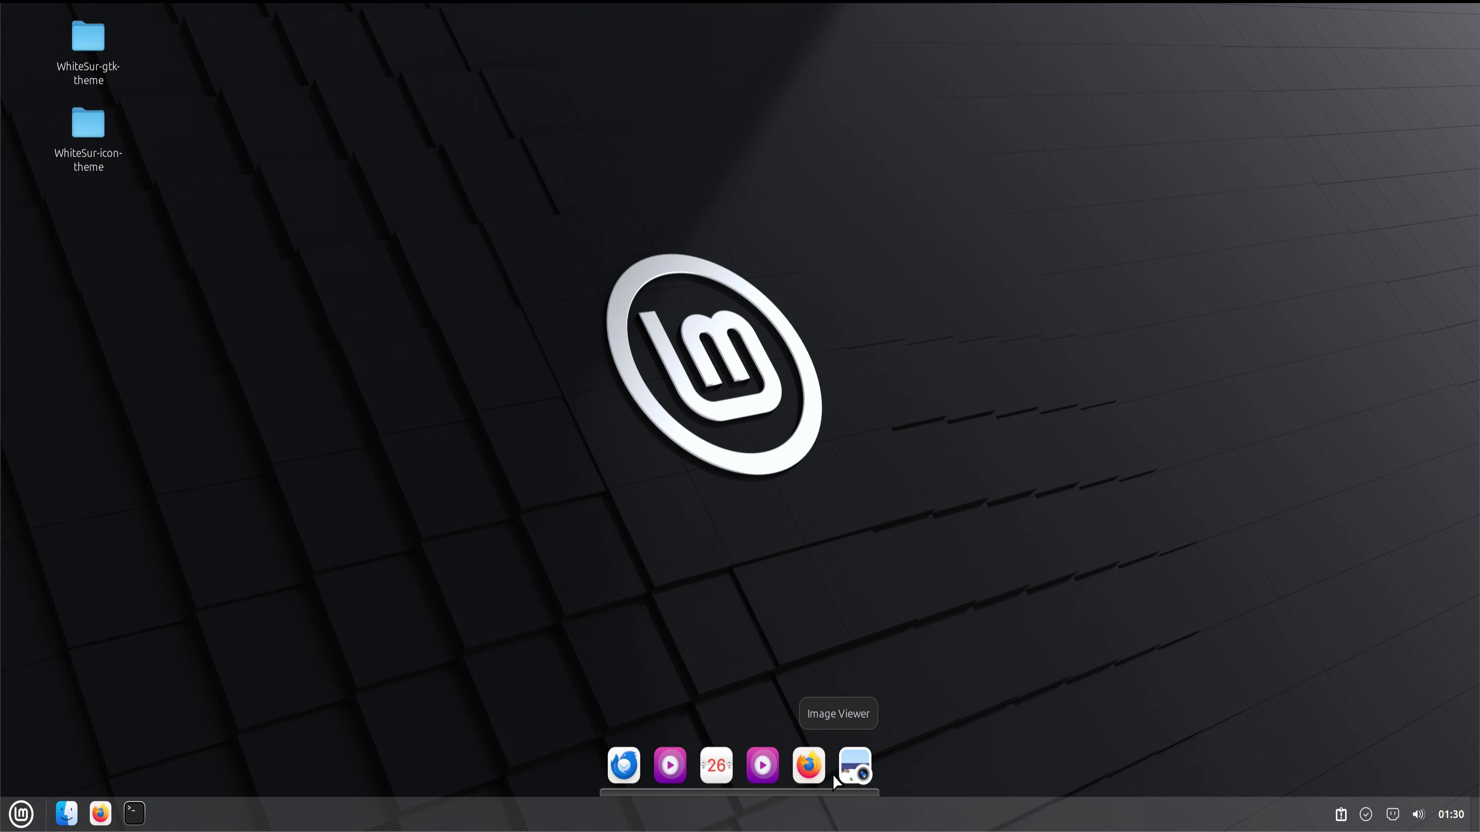
Open Window Tiling from the menu and turn on 'Maximize, instead of tile'
{"action": "left_click", "coordinate": [23, 807]}
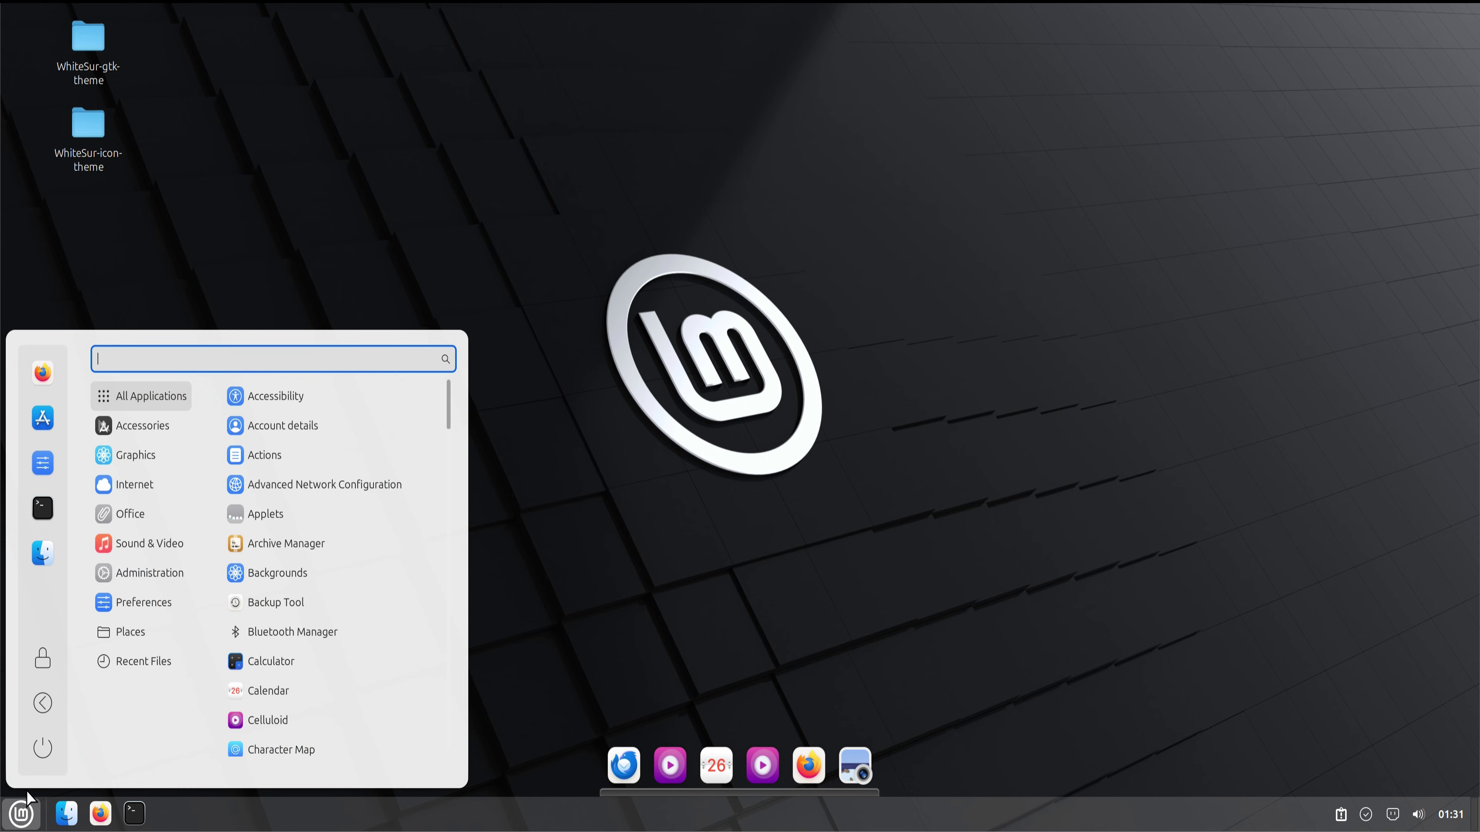
{"action": "type", "text": "win"}
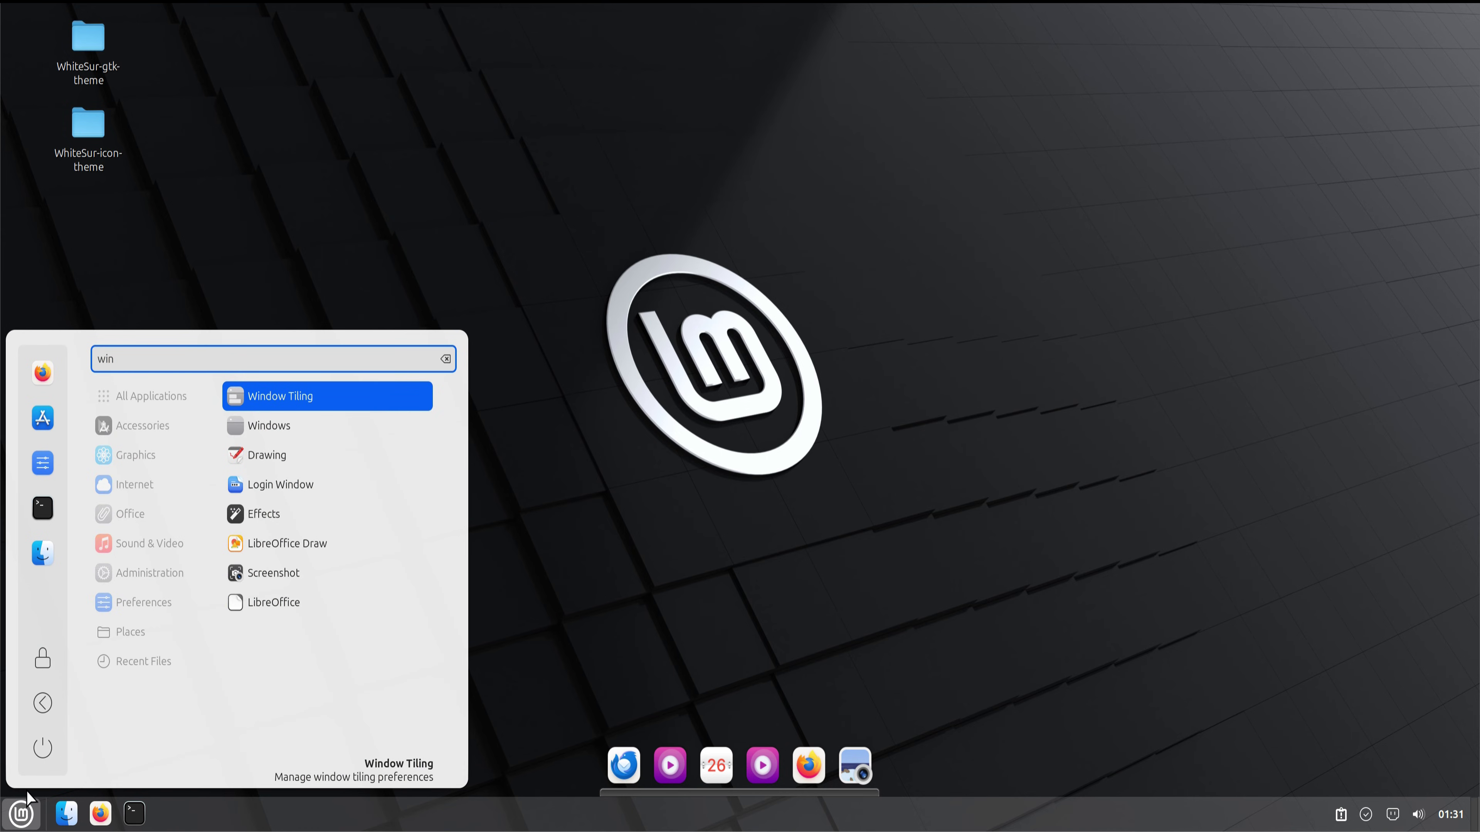
{"action": "type", "text": "d"}
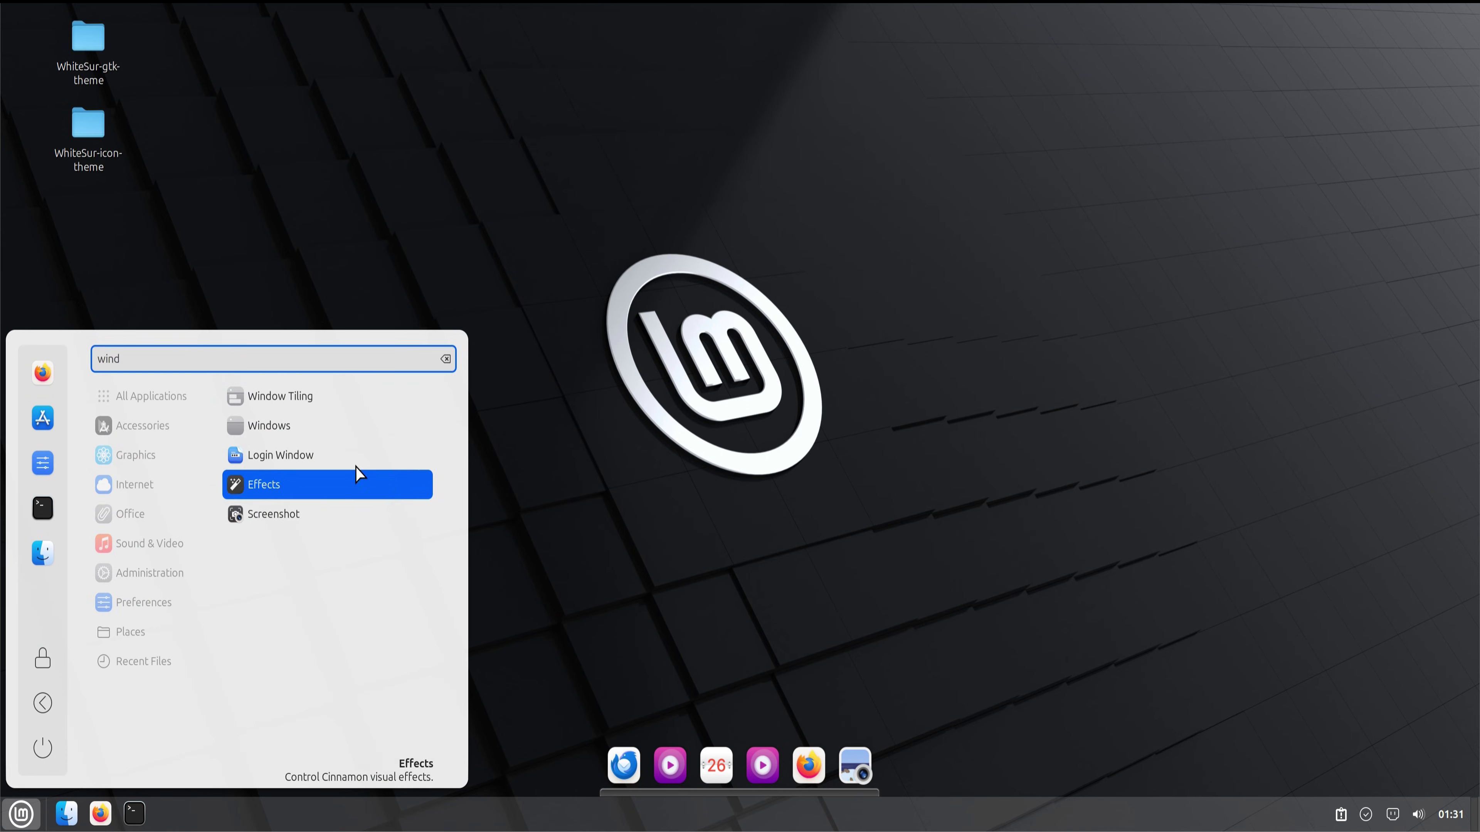
{"action": "left_click", "coordinate": [292, 403]}
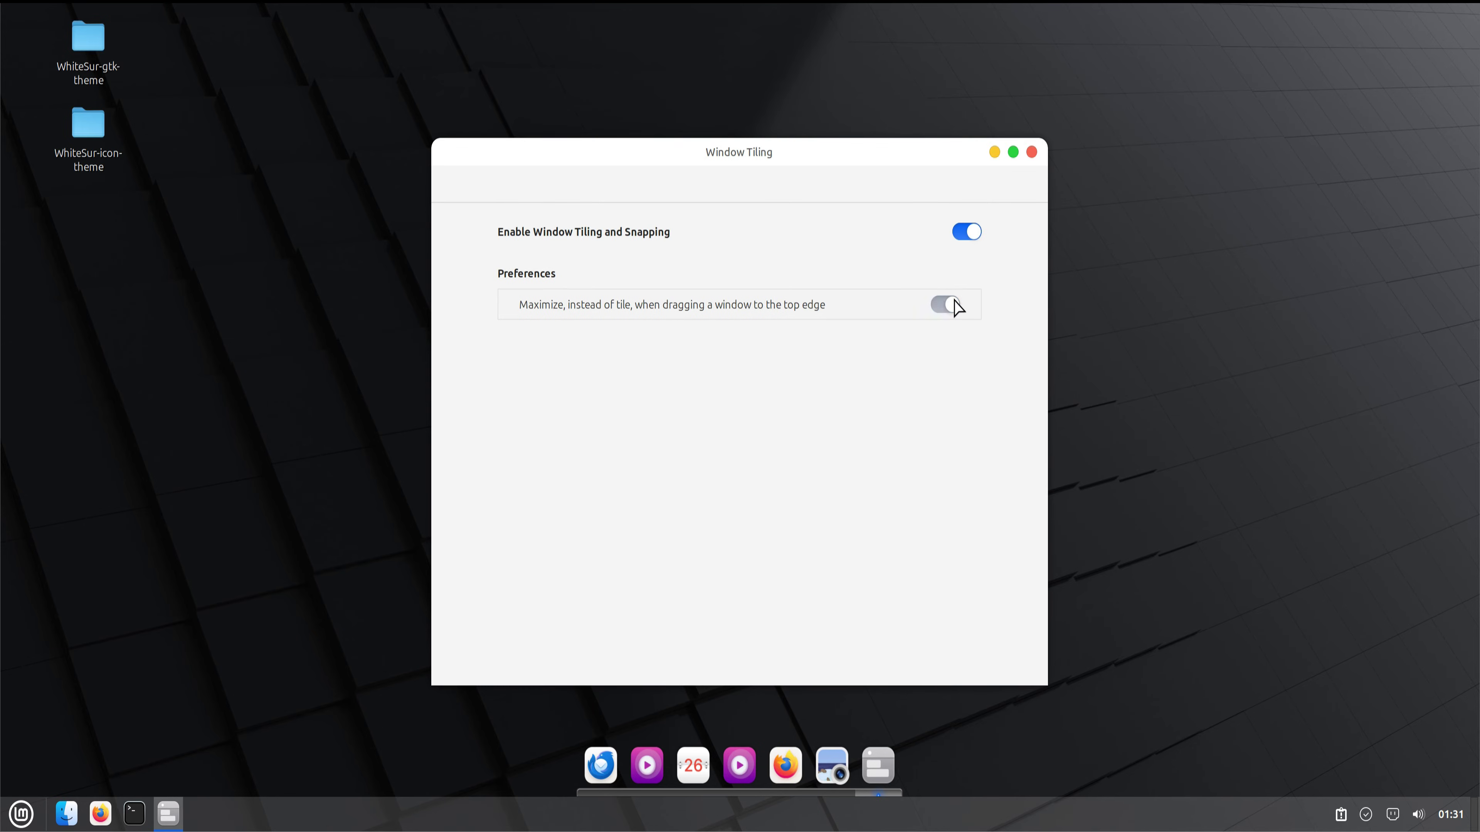
{"action": "left_click", "coordinate": [954, 303]}
Close Window Tiling, browse the Wallpapers and Linux Mint backgrounds, then close Backgrounds unchanged
{"action": "key", "text": "super"}
{"action": "left_click", "coordinate": [1031, 152]}
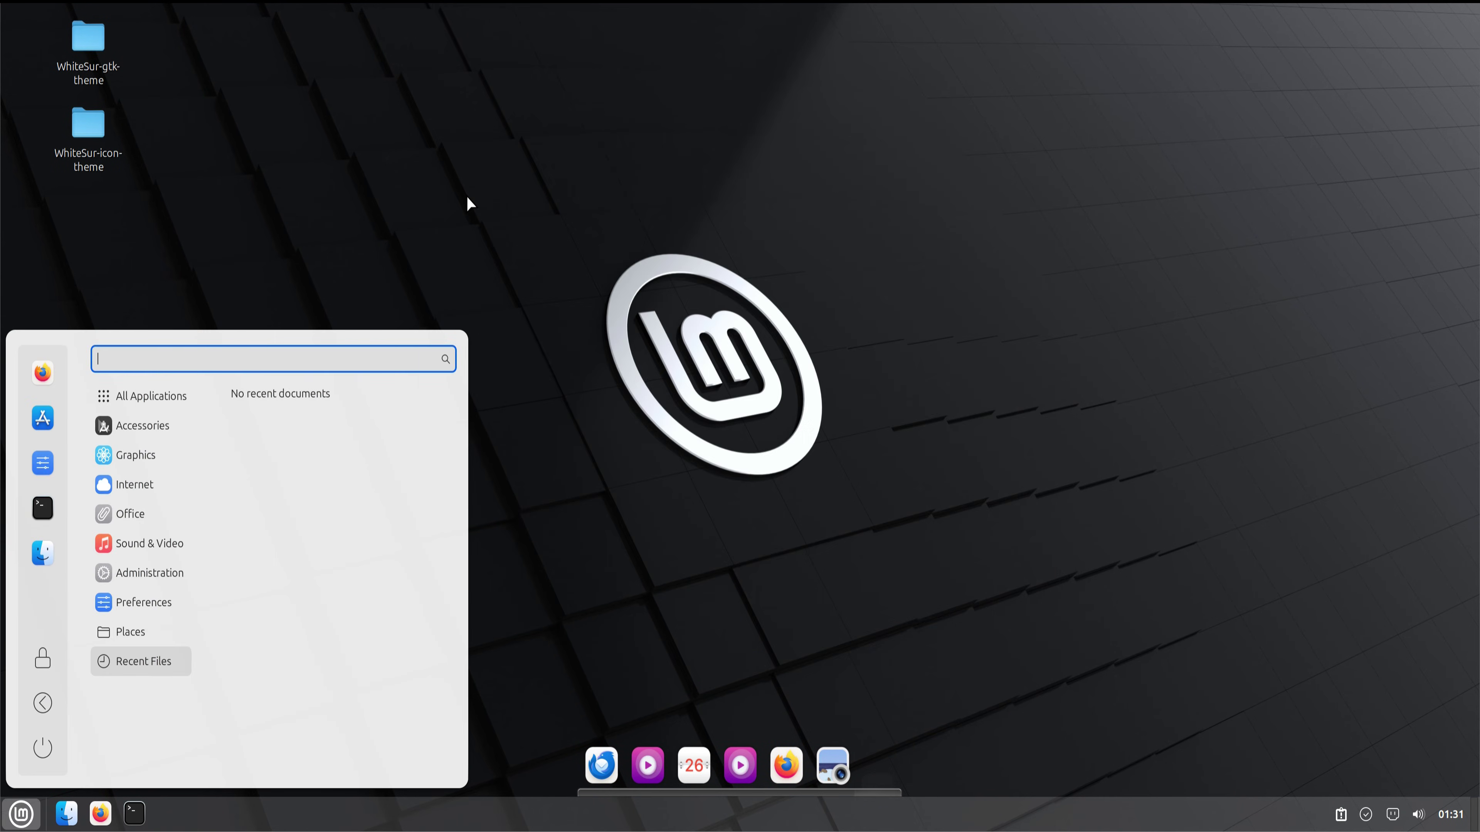
{"action": "left_click", "coordinate": [466, 195]}
{"action": "right_click", "coordinate": [473, 181]}
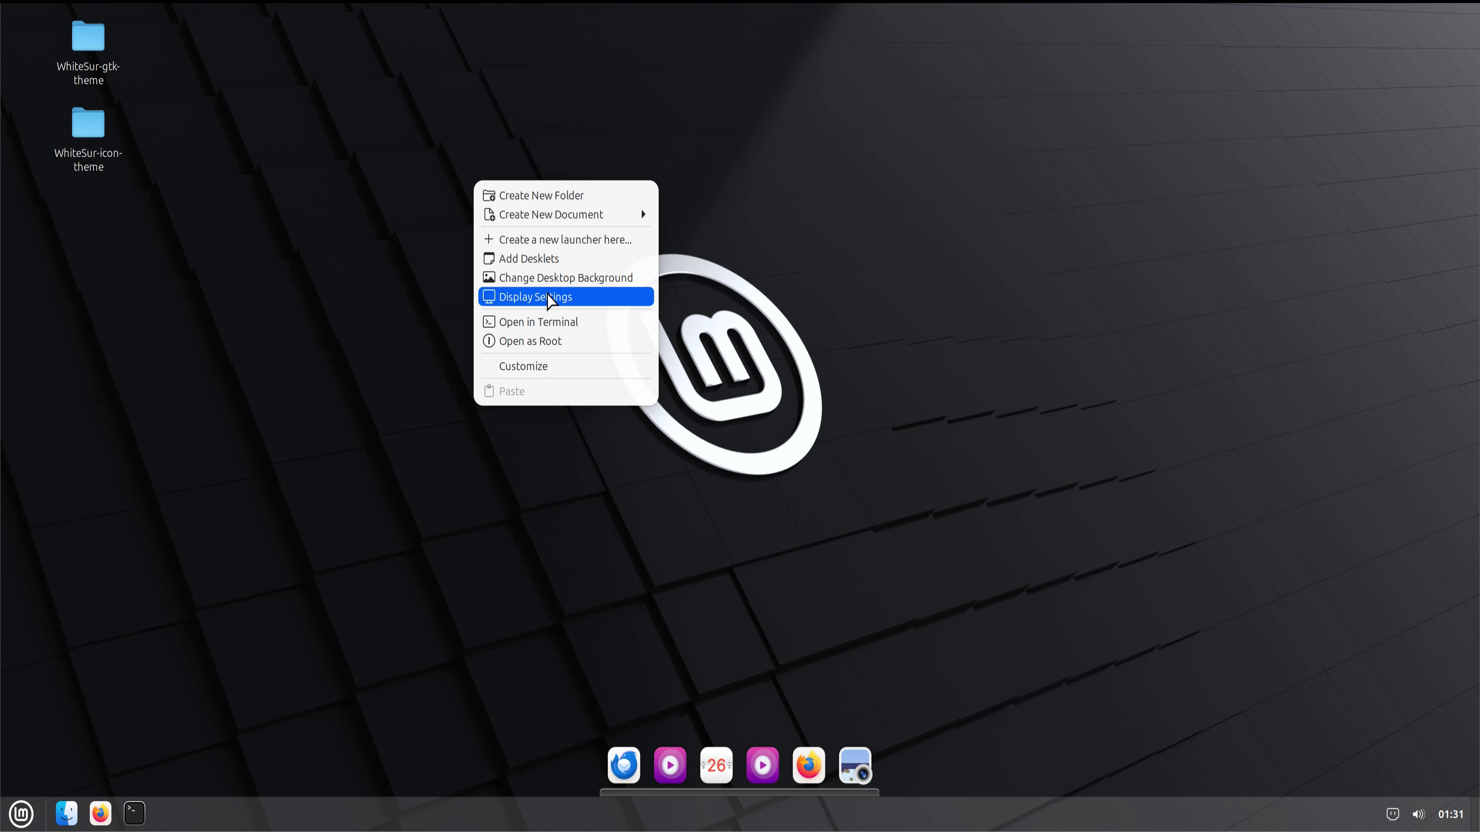
{"action": "left_click", "coordinate": [550, 278]}
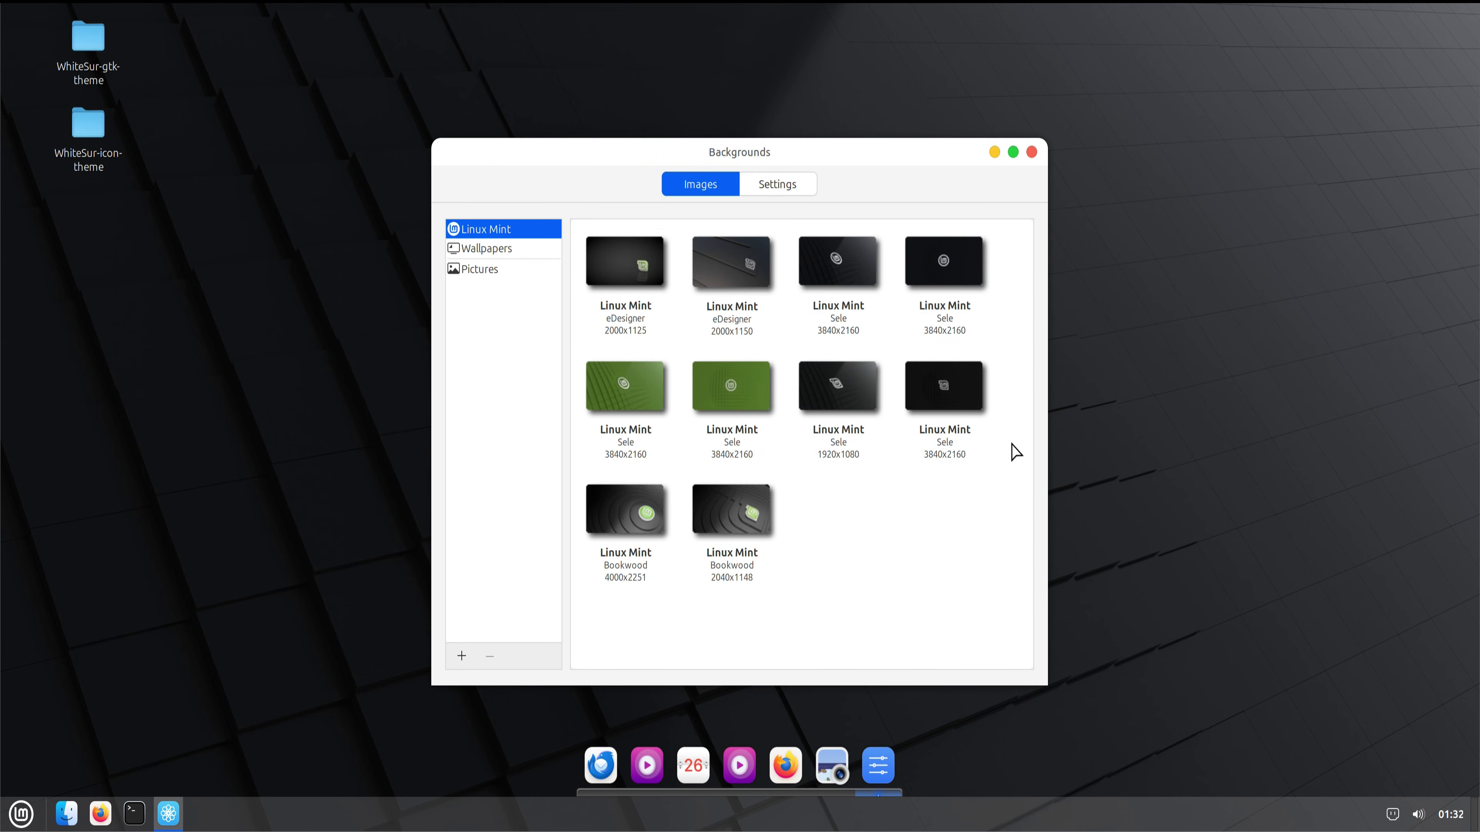
{"action": "left_click", "coordinate": [509, 249]}
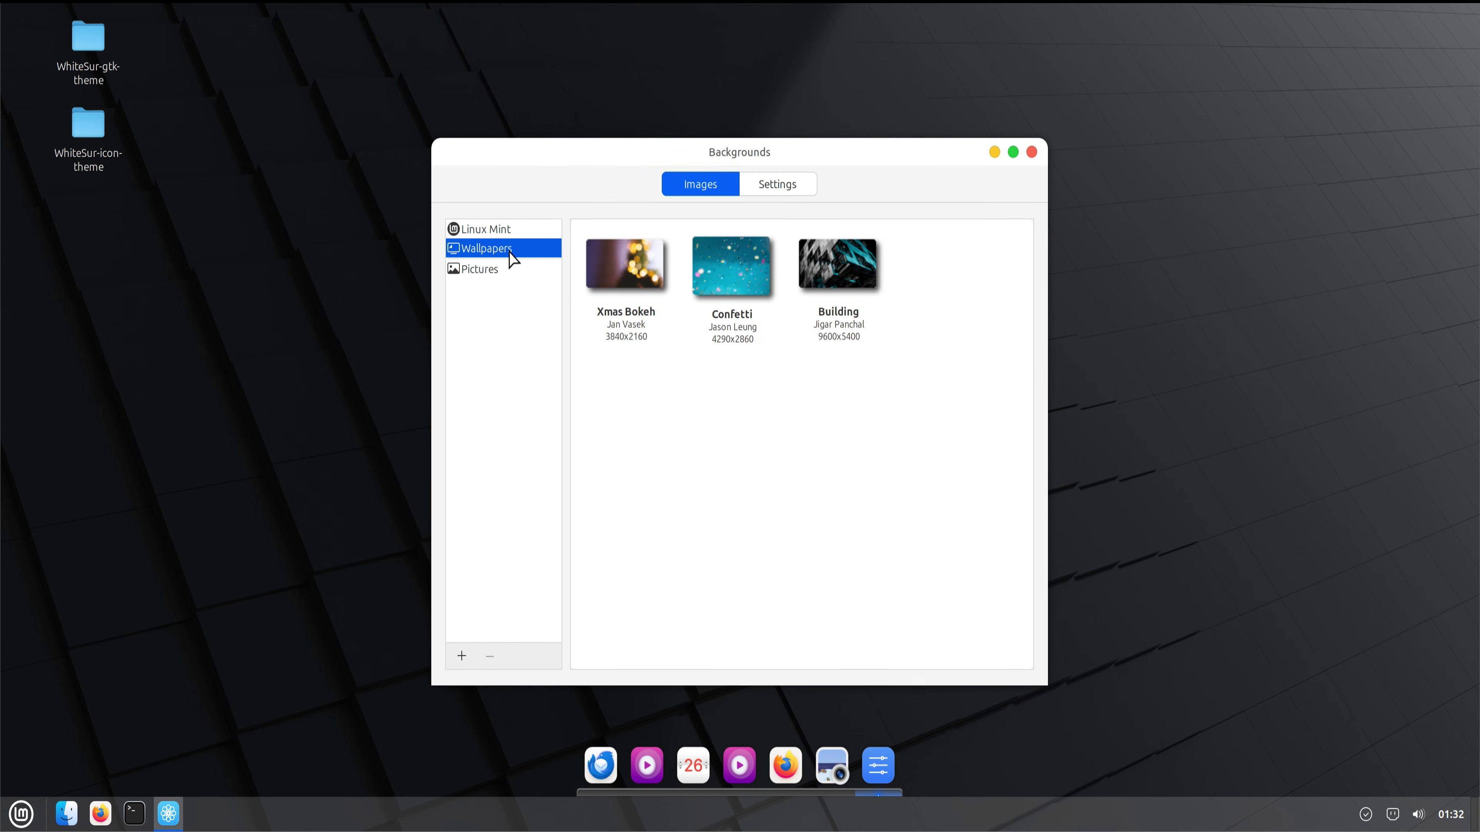
{"action": "left_click", "coordinate": [498, 233]}
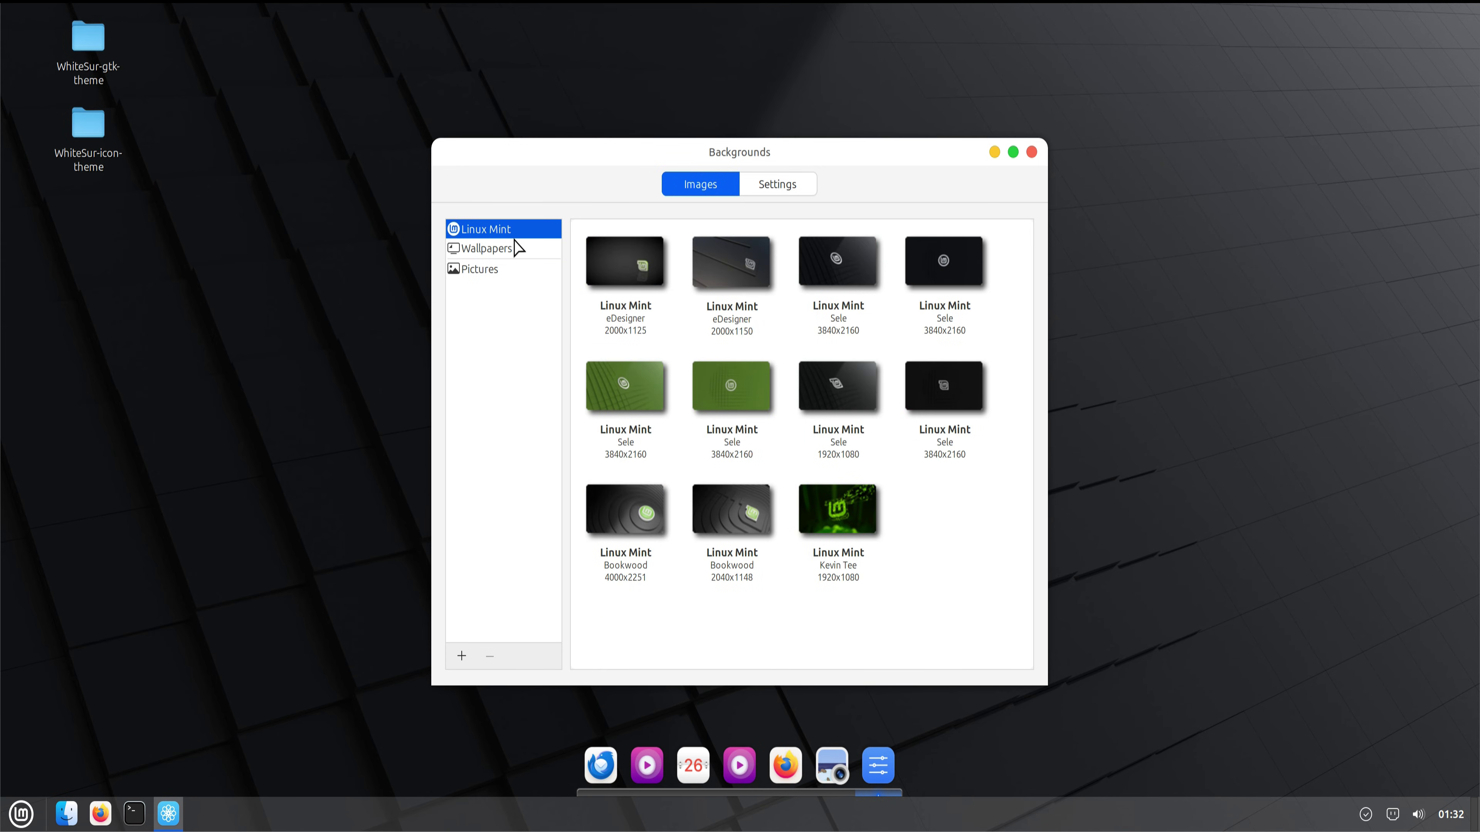
{"action": "left_click", "coordinate": [1031, 152]}
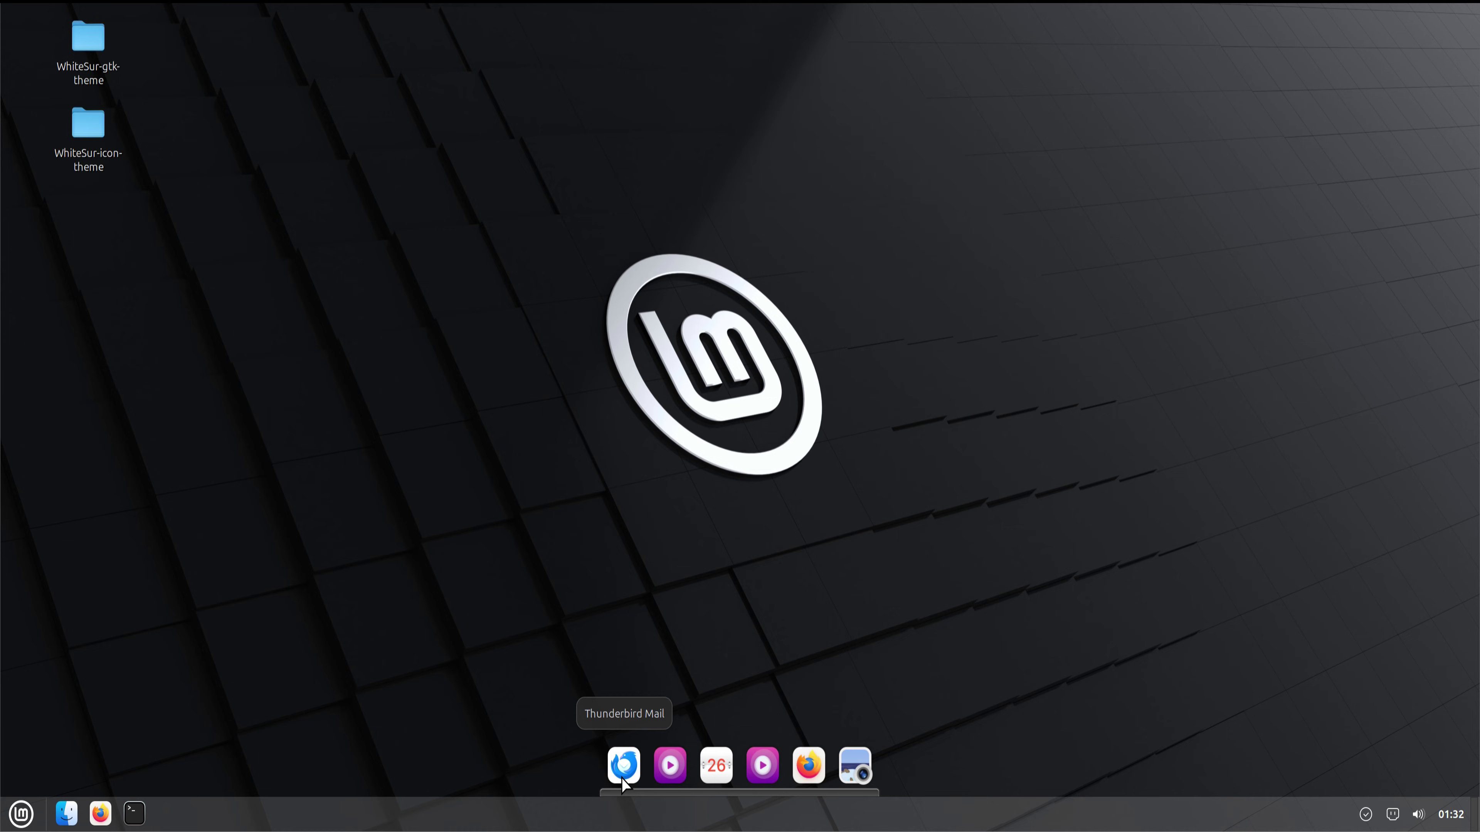
Set the minimizing-windows effect to Fly in Effects, then open and close a Terminal
{"action": "left_click", "coordinate": [25, 813]}
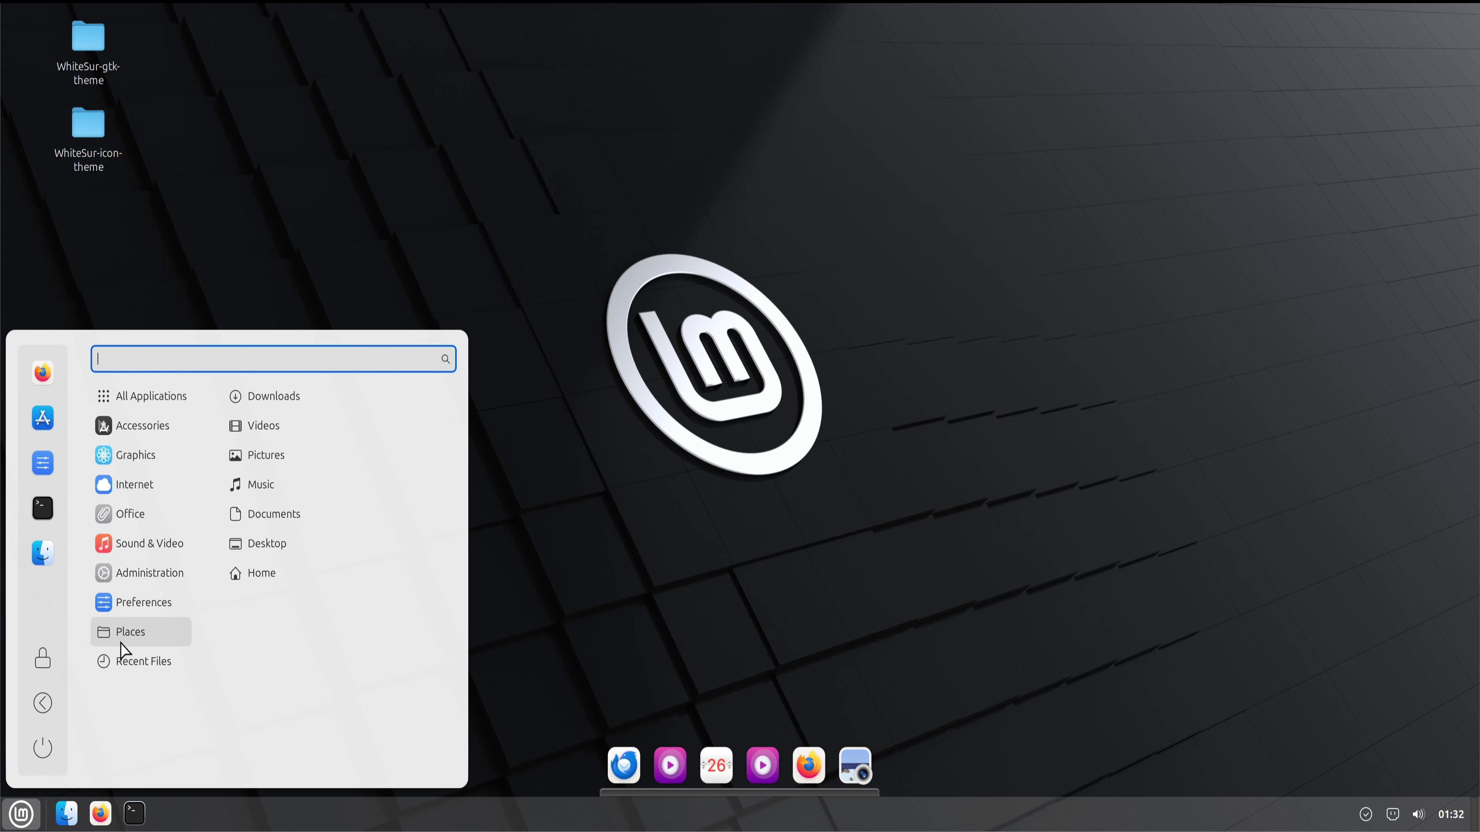
{"action": "mouse_move", "coordinate": [145, 601]}
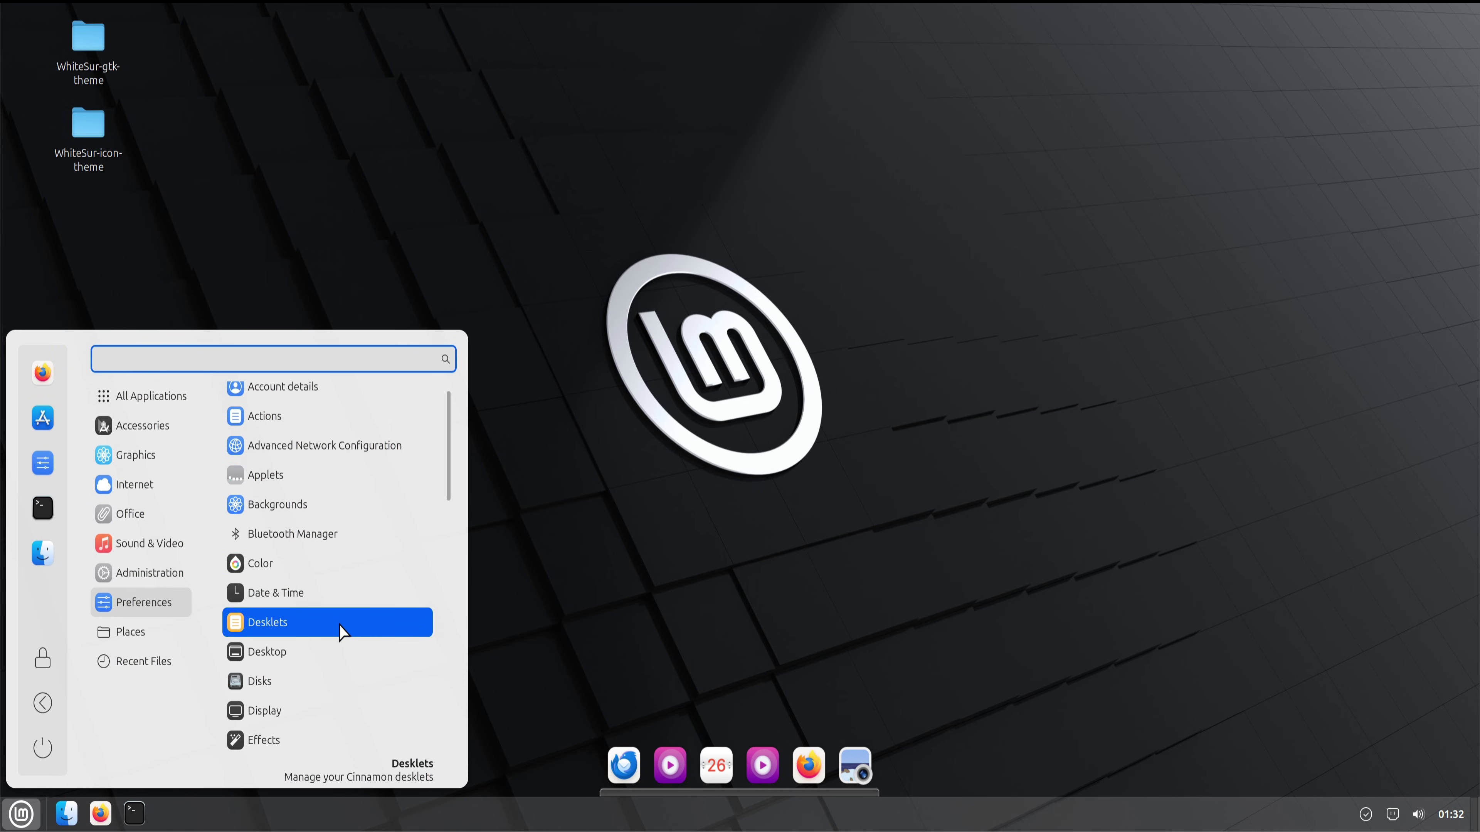
{"action": "scroll", "coordinate": [274, 736], "scroll_direction": "down", "scroll_amount": 1}
{"action": "left_click", "coordinate": [281, 712]}
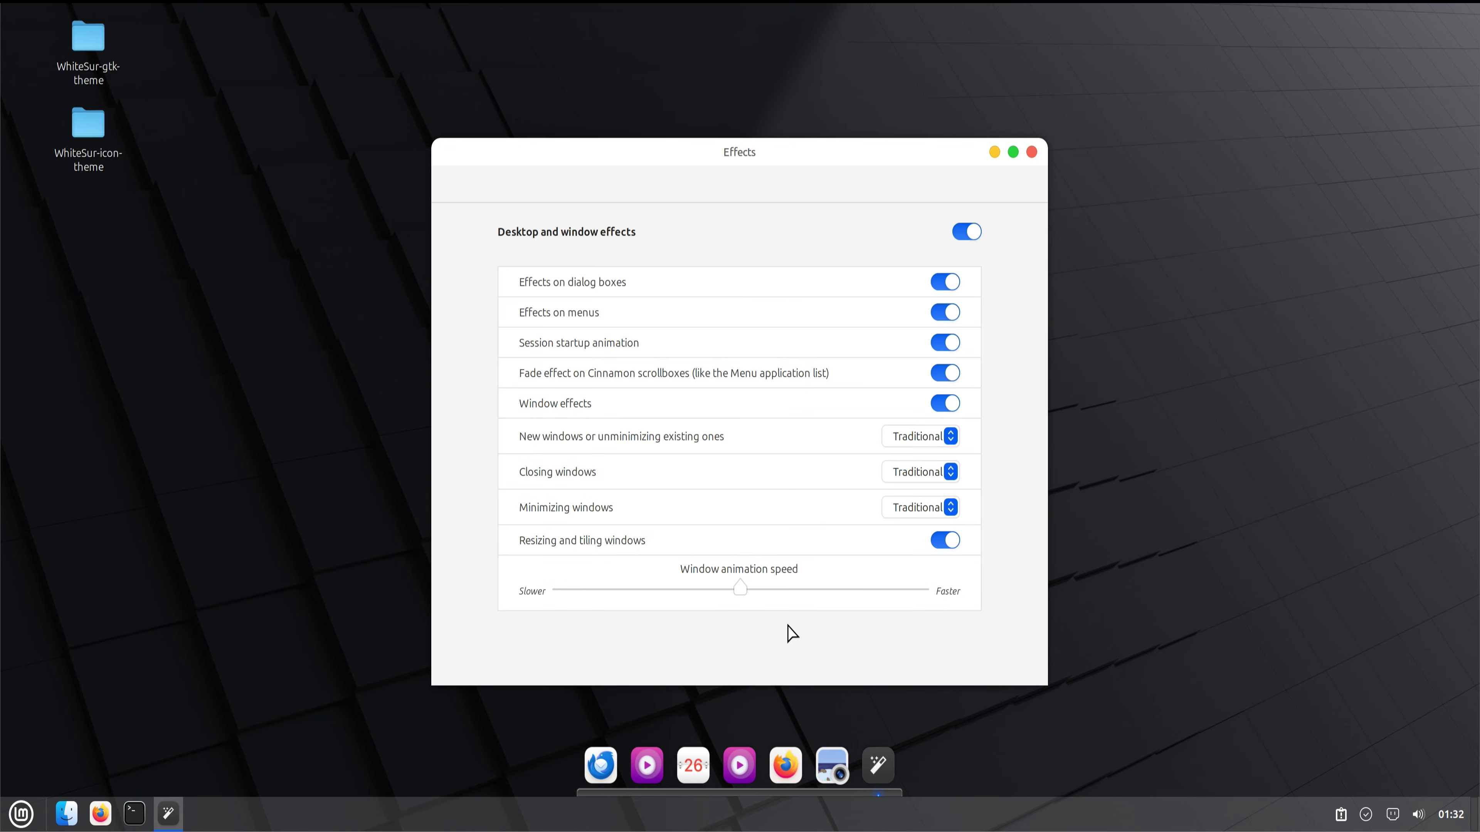
{"action": "left_click", "coordinate": [952, 513]}
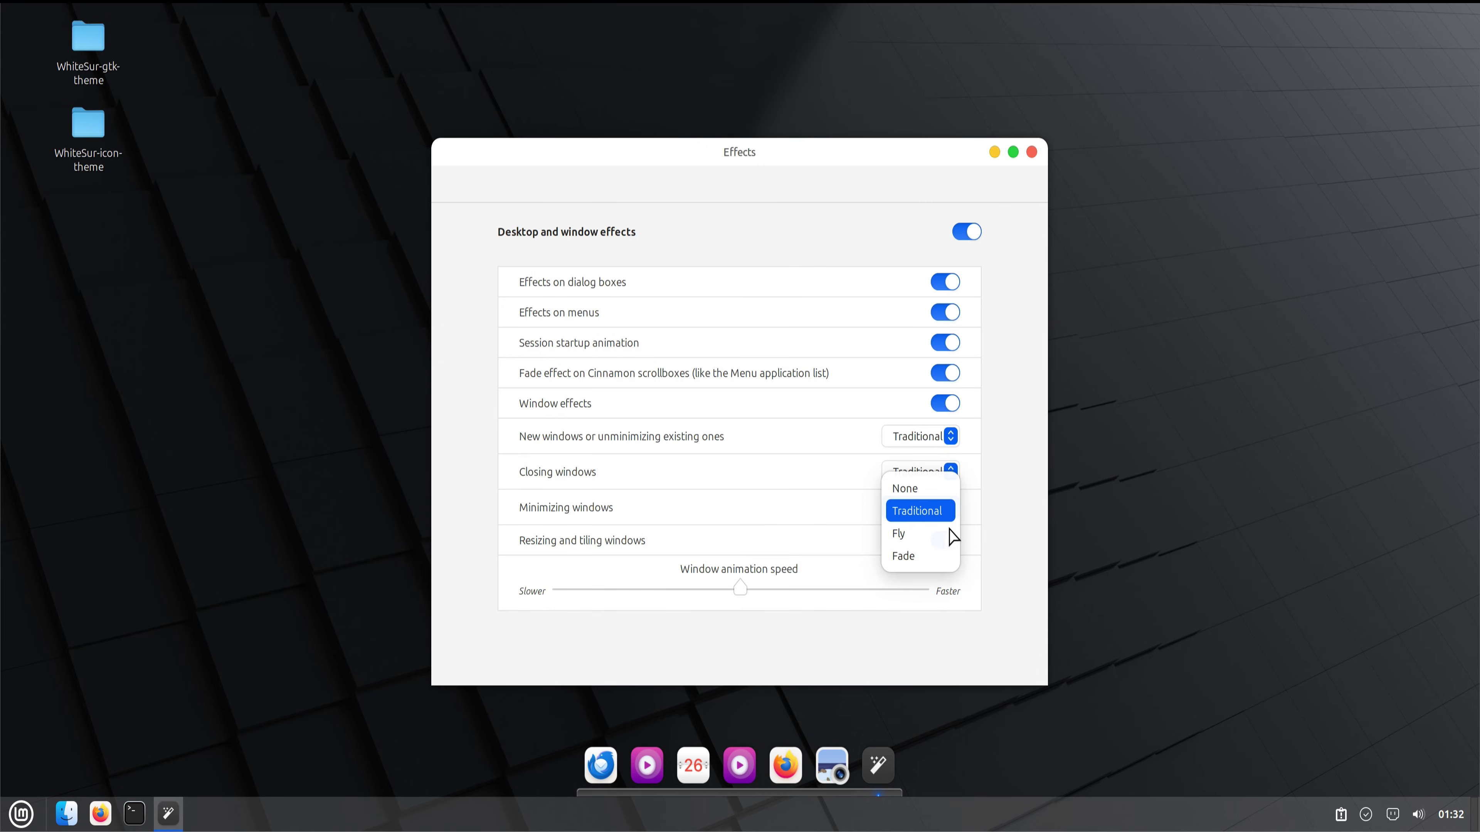
{"action": "left_click", "coordinate": [947, 533]}
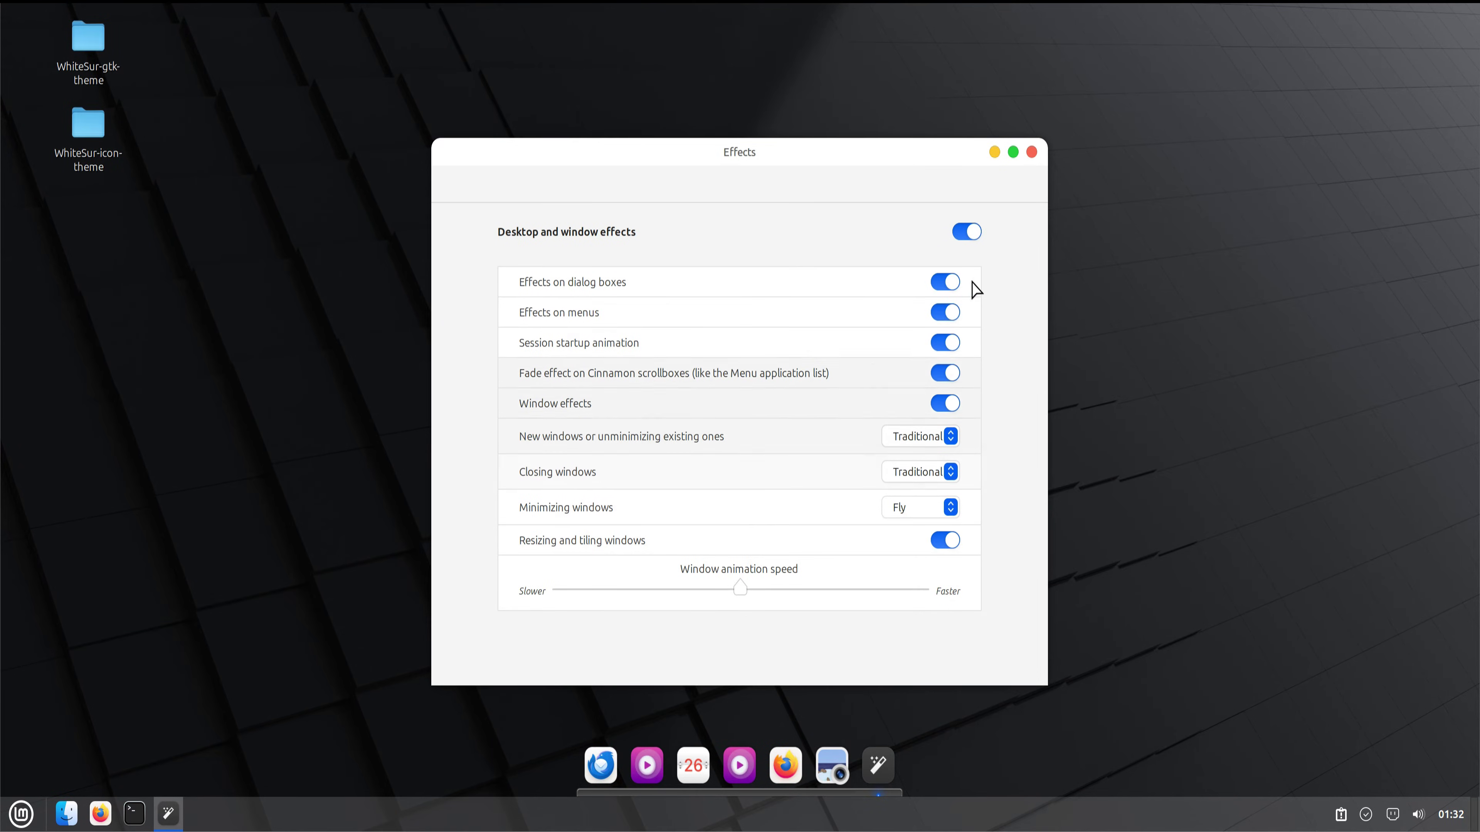
{"action": "left_click", "coordinate": [1031, 152]}
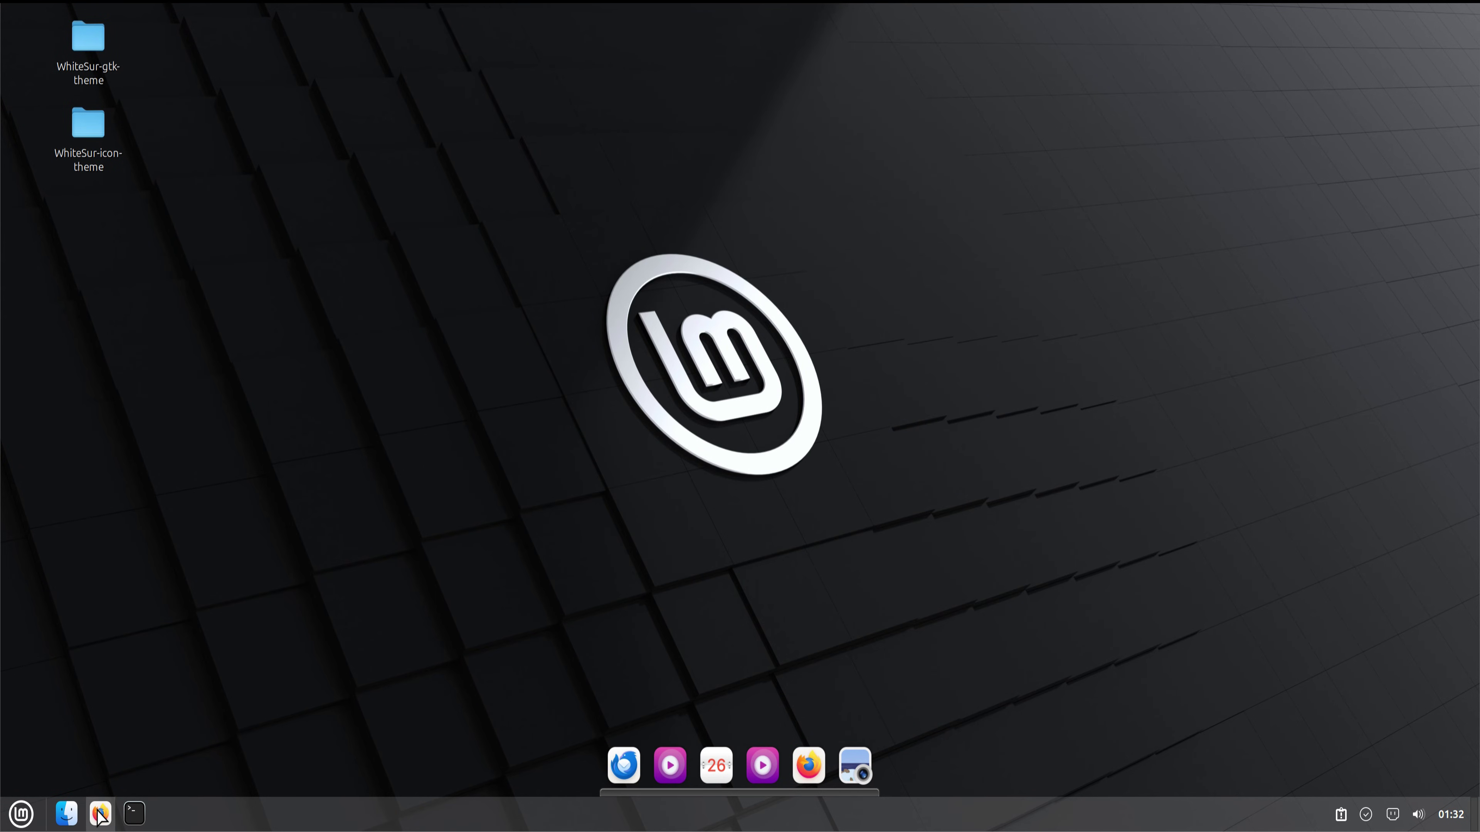
{"action": "left_click", "coordinate": [135, 813]}
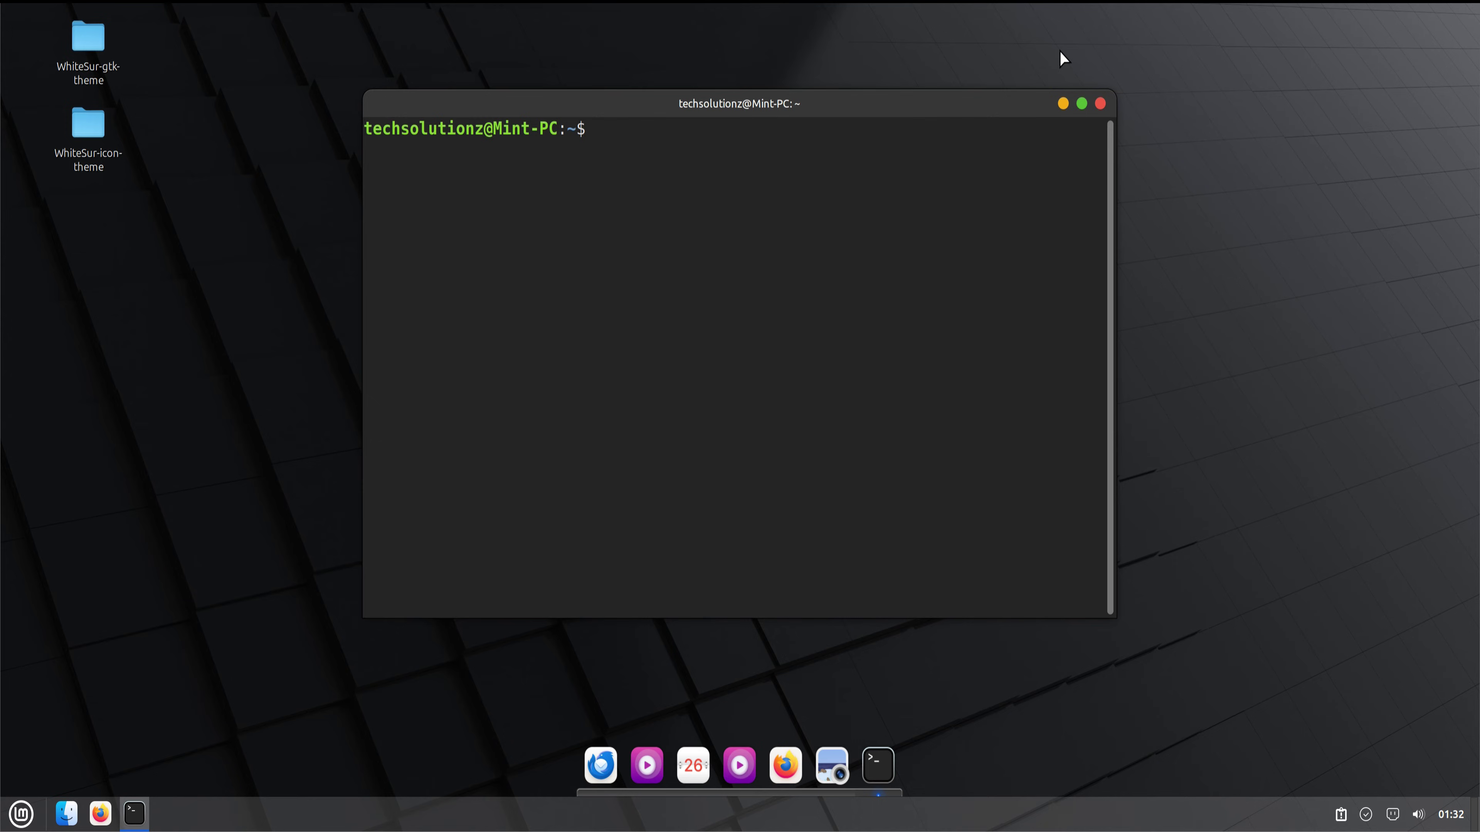
{"action": "left_click", "coordinate": [1100, 104]}
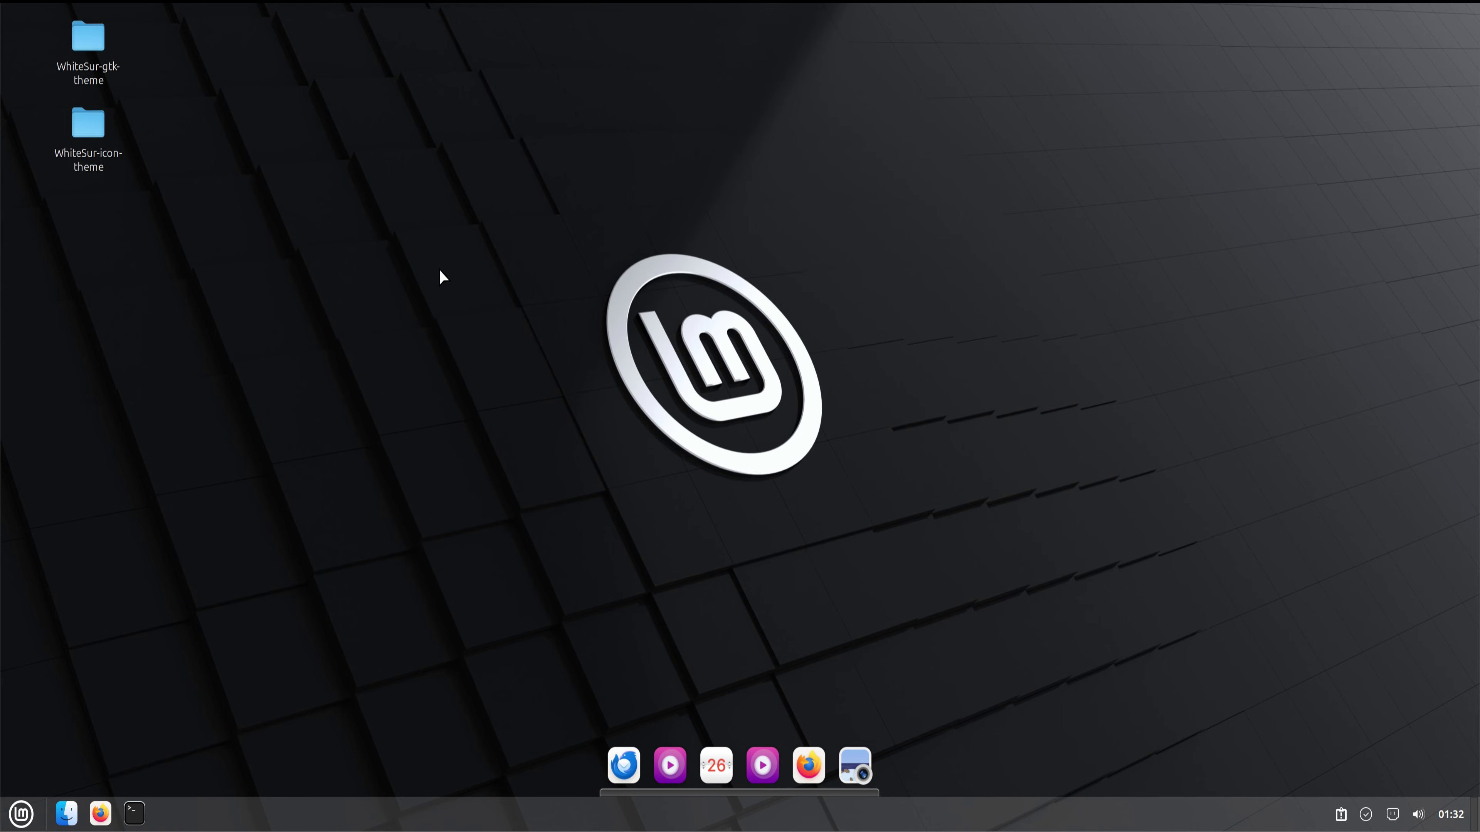